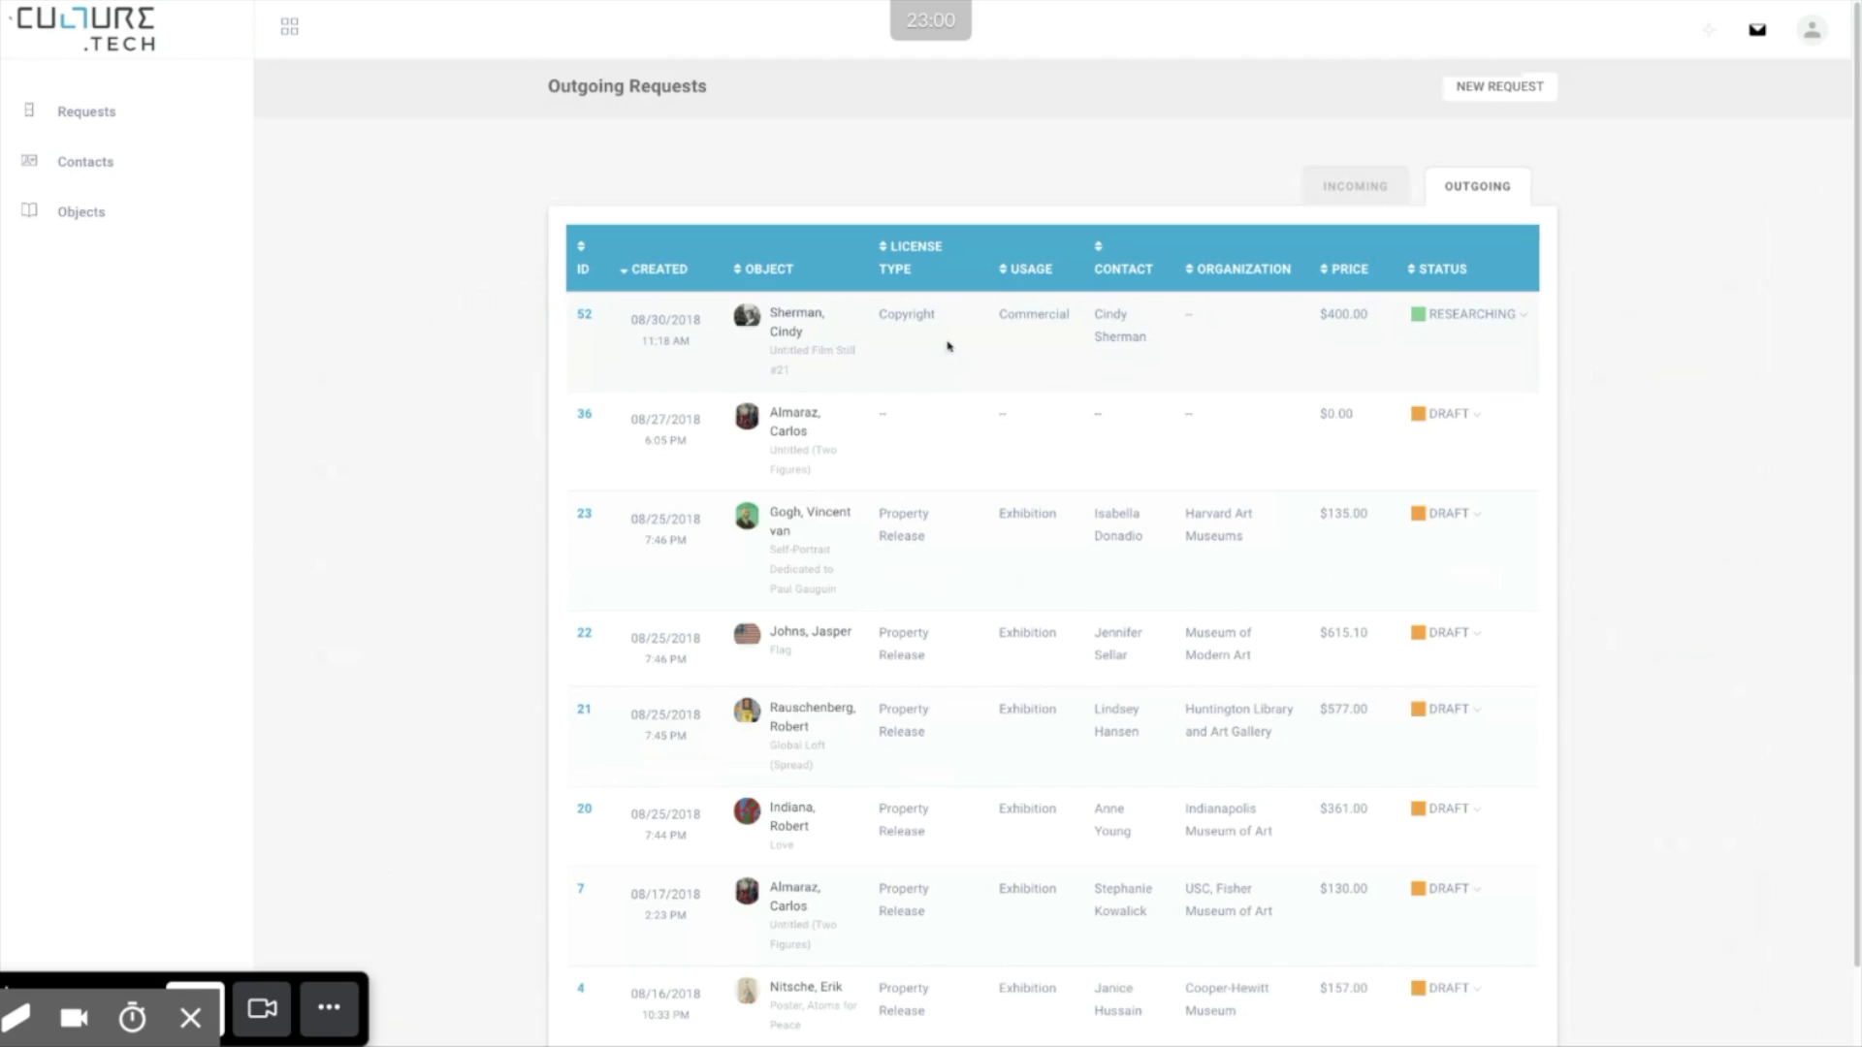
Step: Open outgoing request 52 for editing and check the notes area of its Object Information section
left_click(949, 347)
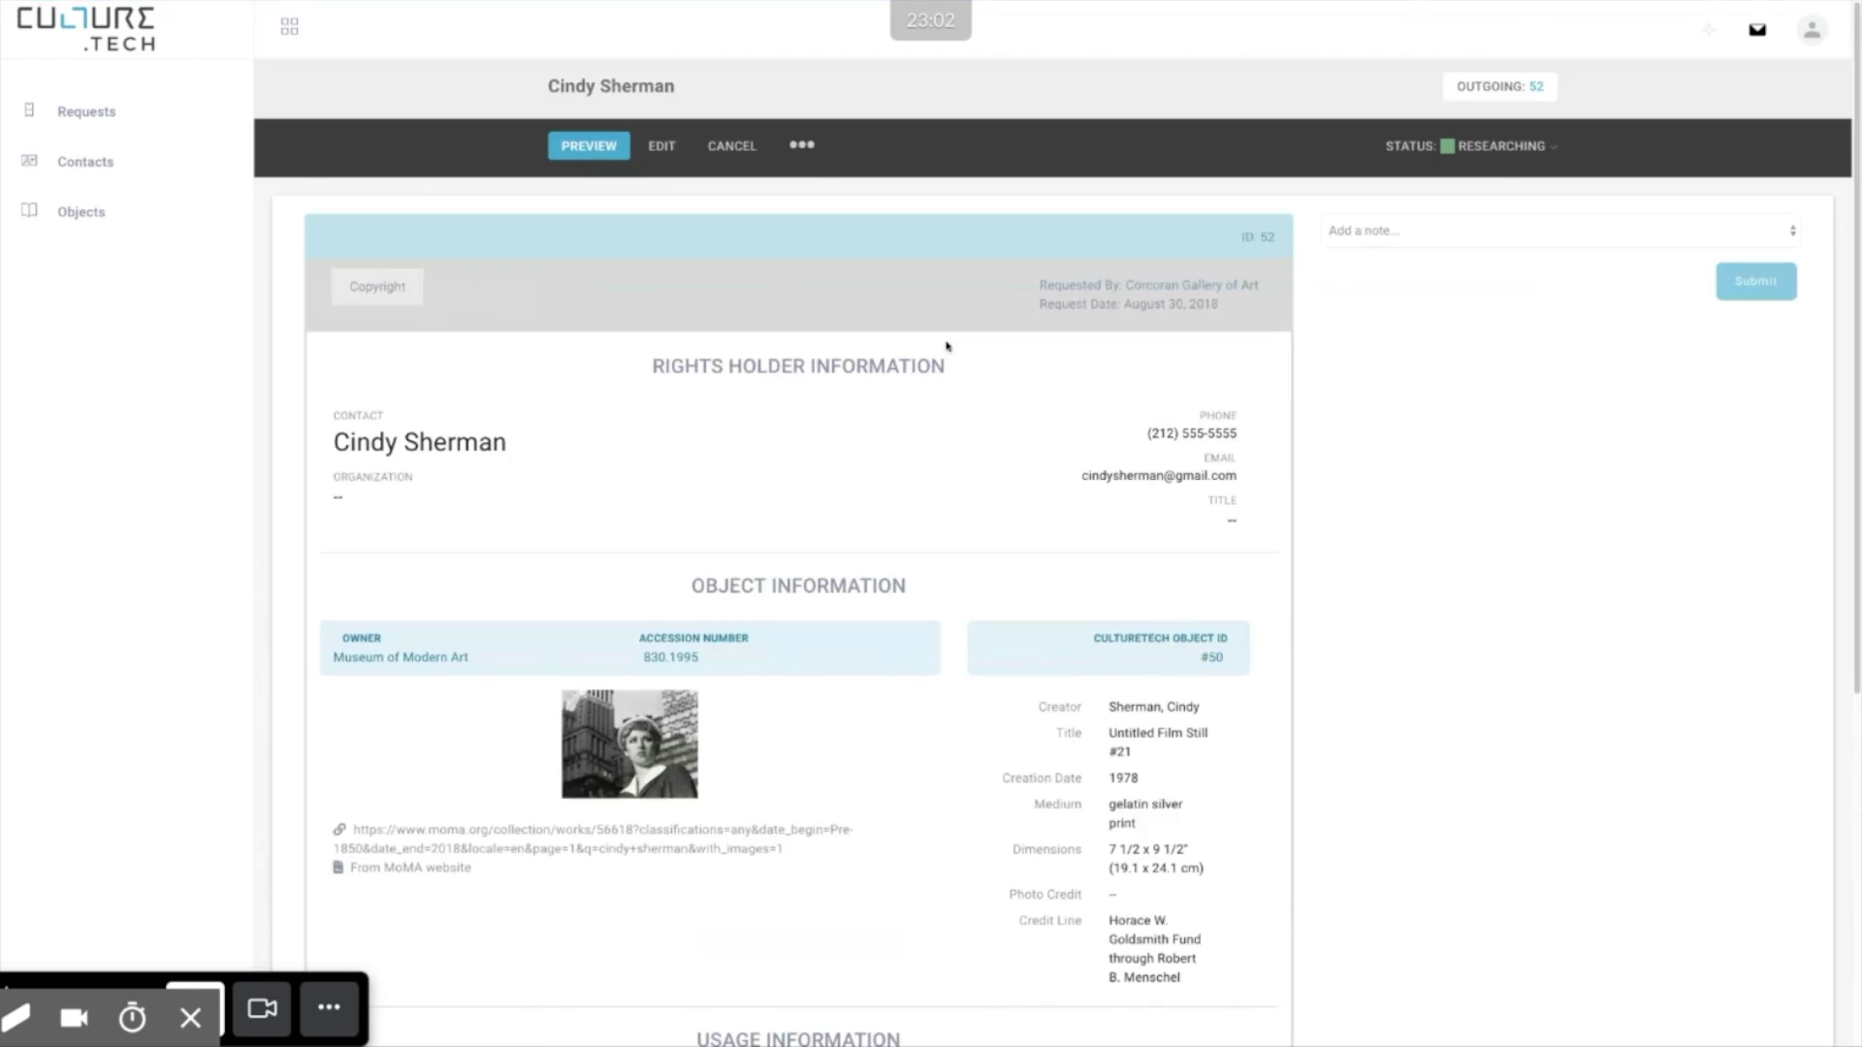
left_click(663, 147)
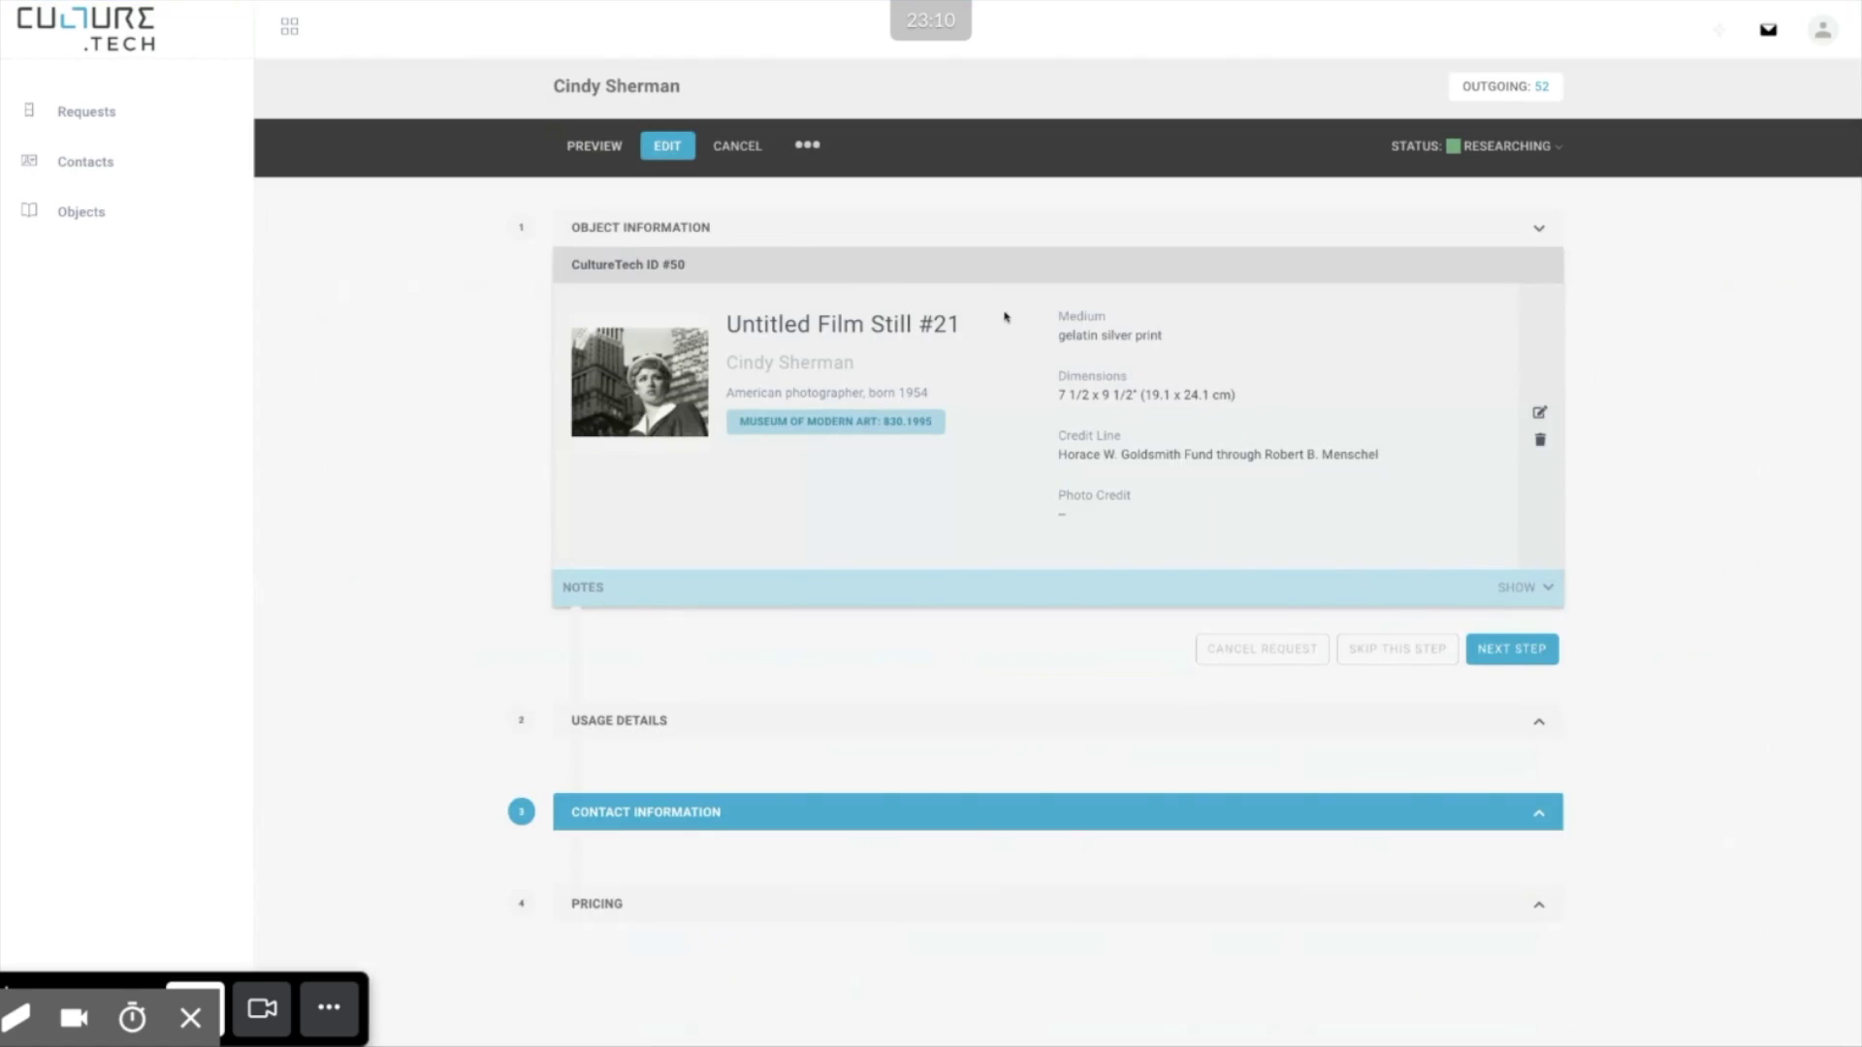
left_click(1548, 589)
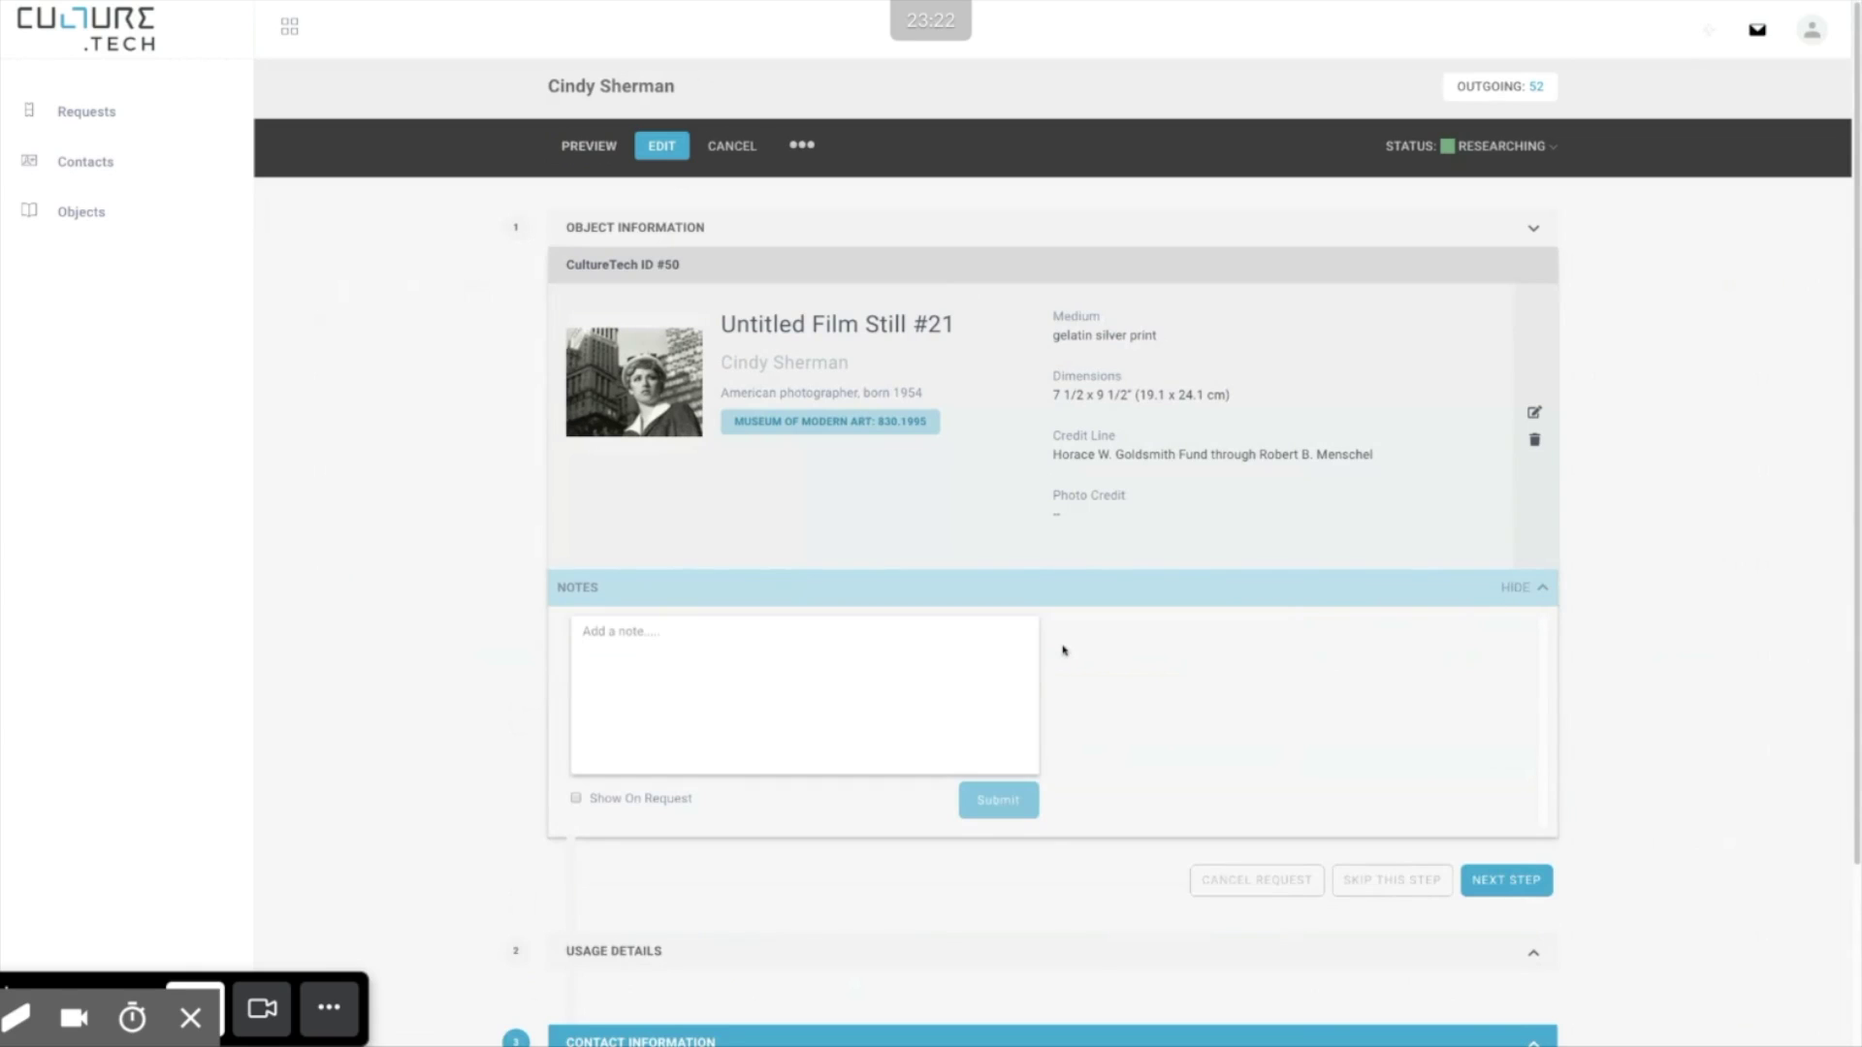
left_click(1524, 588)
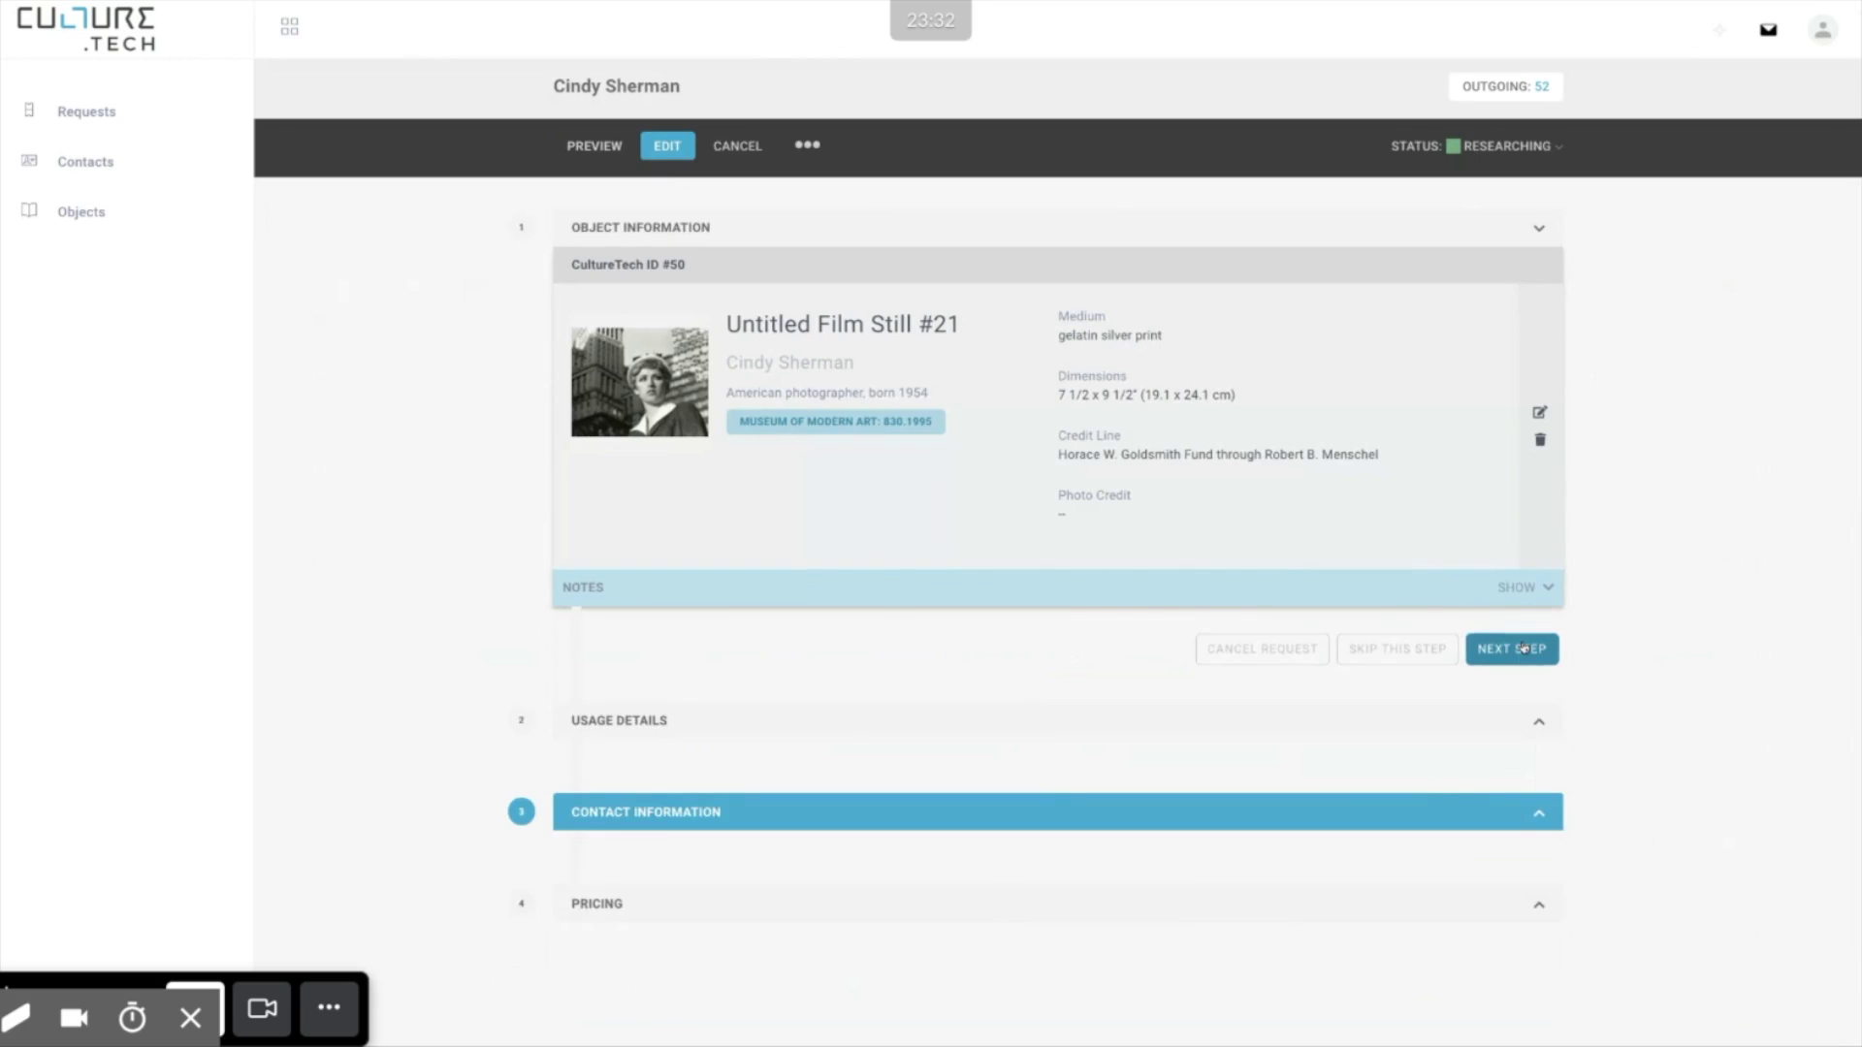
Step: Add the note "Print run has not been finalized - may increase to 2000 copies" to the request's Usage Details section
left_click(1525, 648)
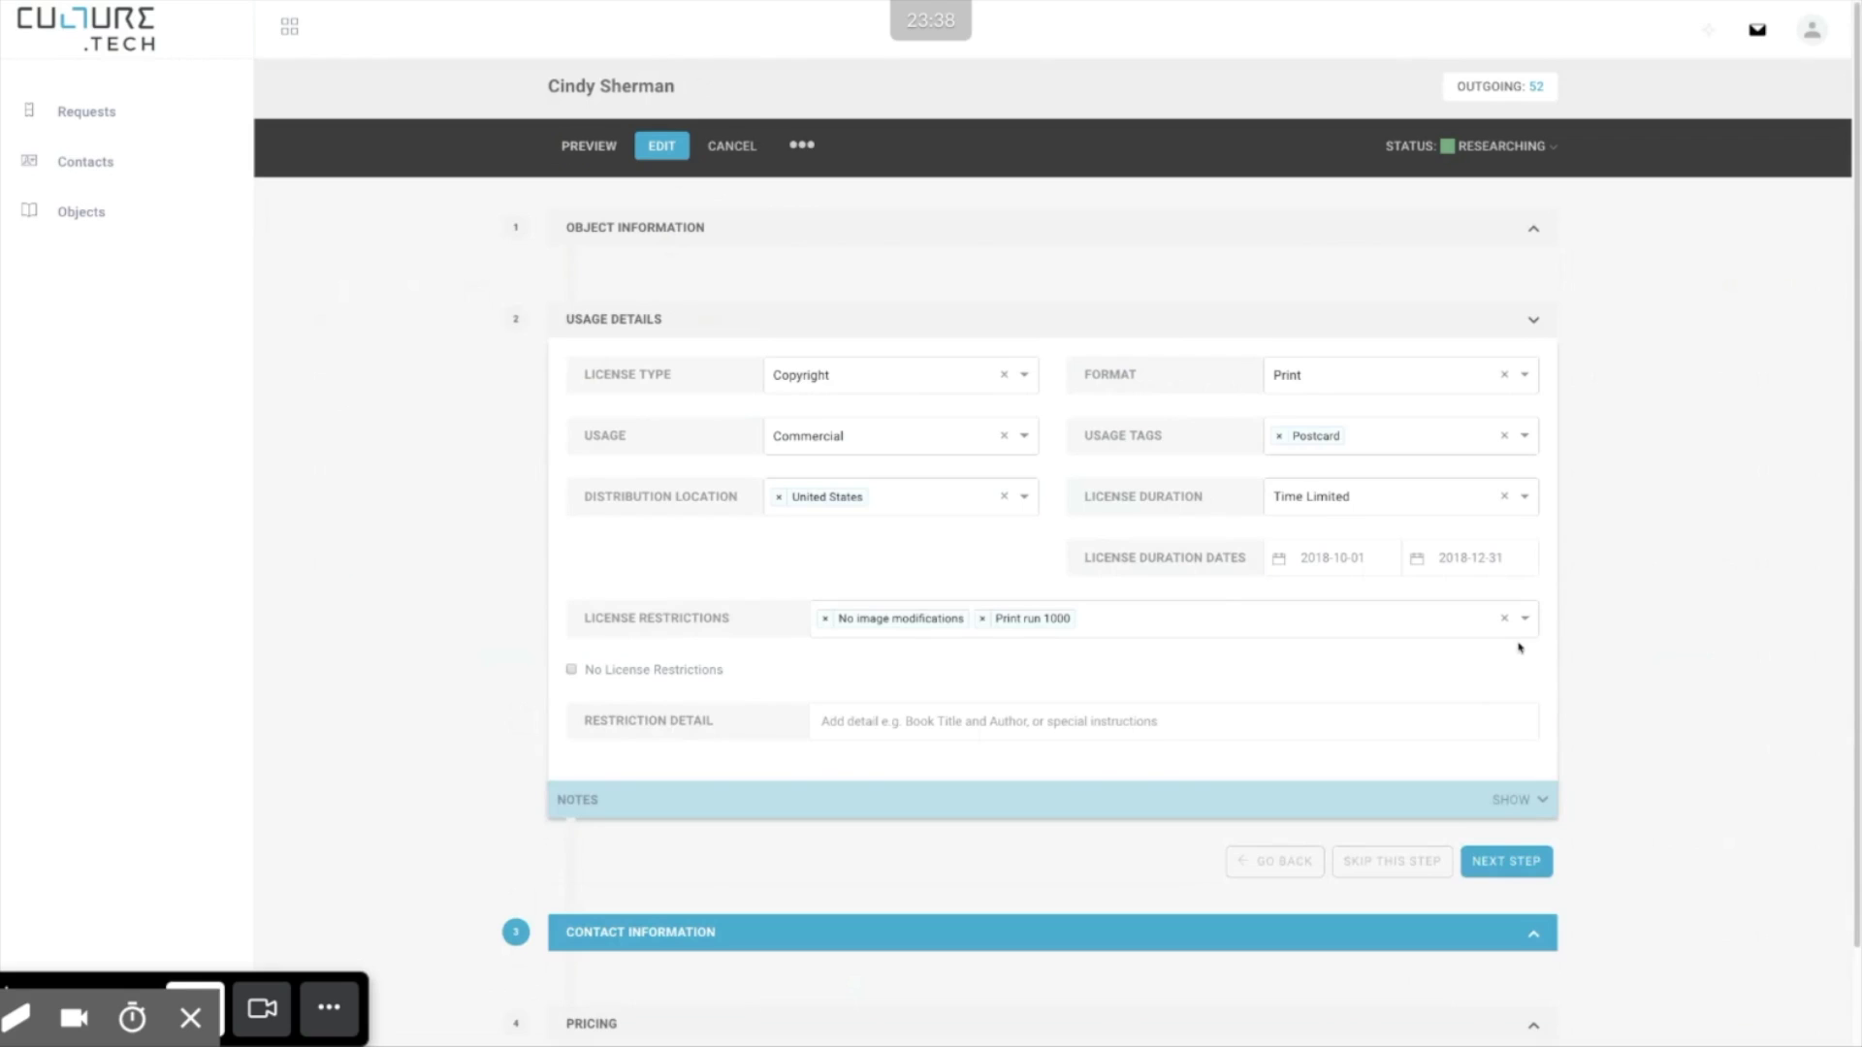
left_click(1516, 799)
scroll(1516, 795, "down", 2)
left_click(725, 746)
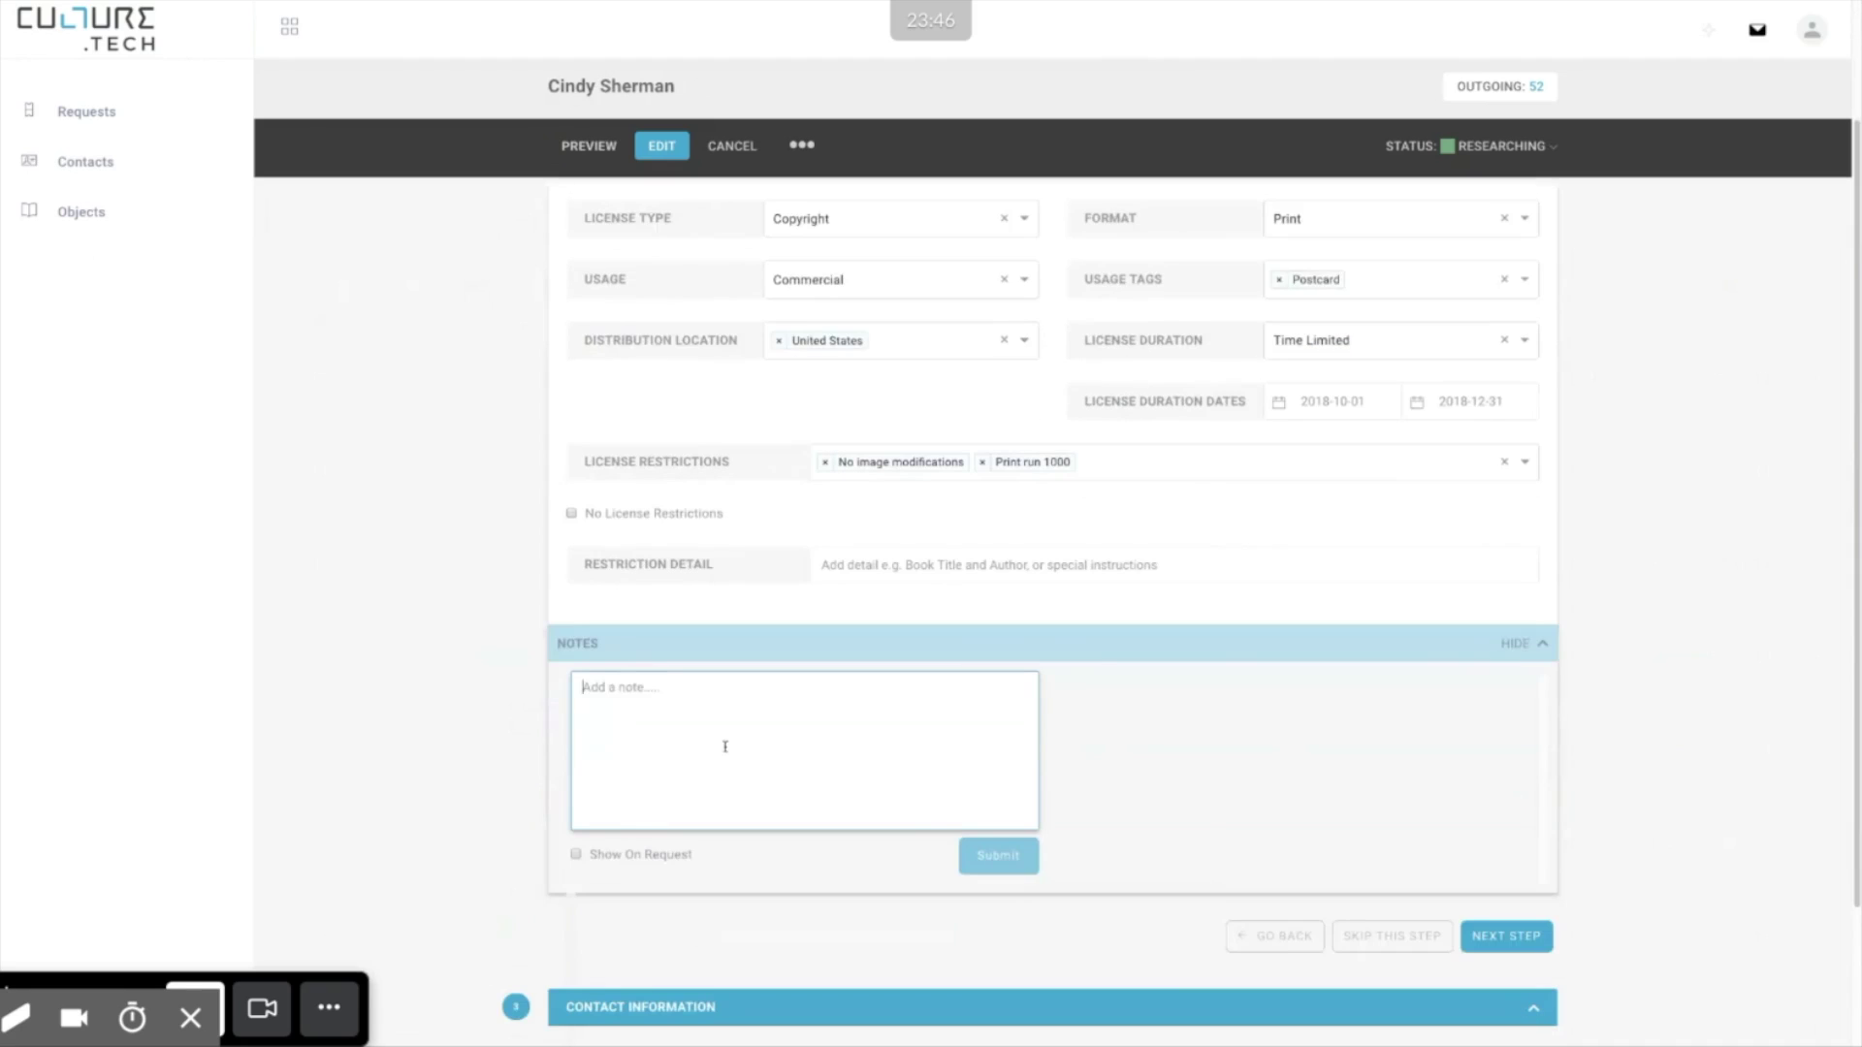
type("Print run has not been finalized - may increase to 2000 copies")
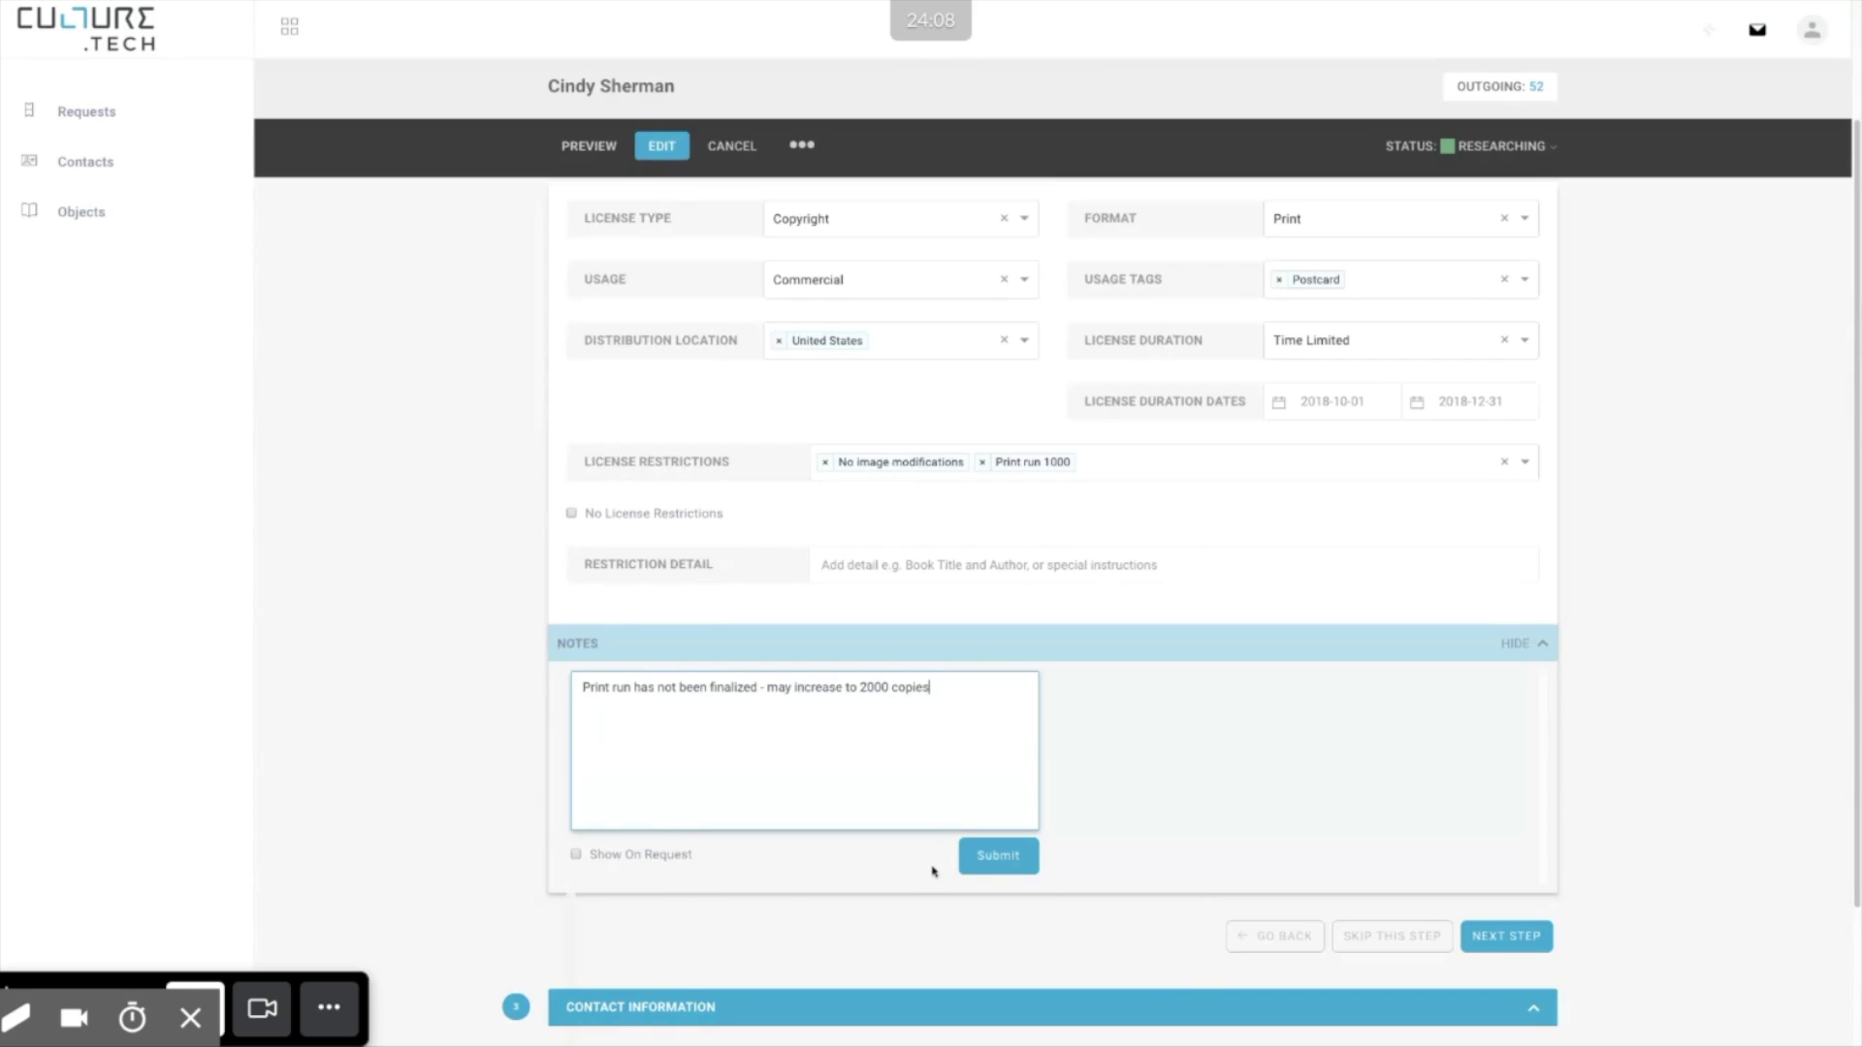
left_click(992, 869)
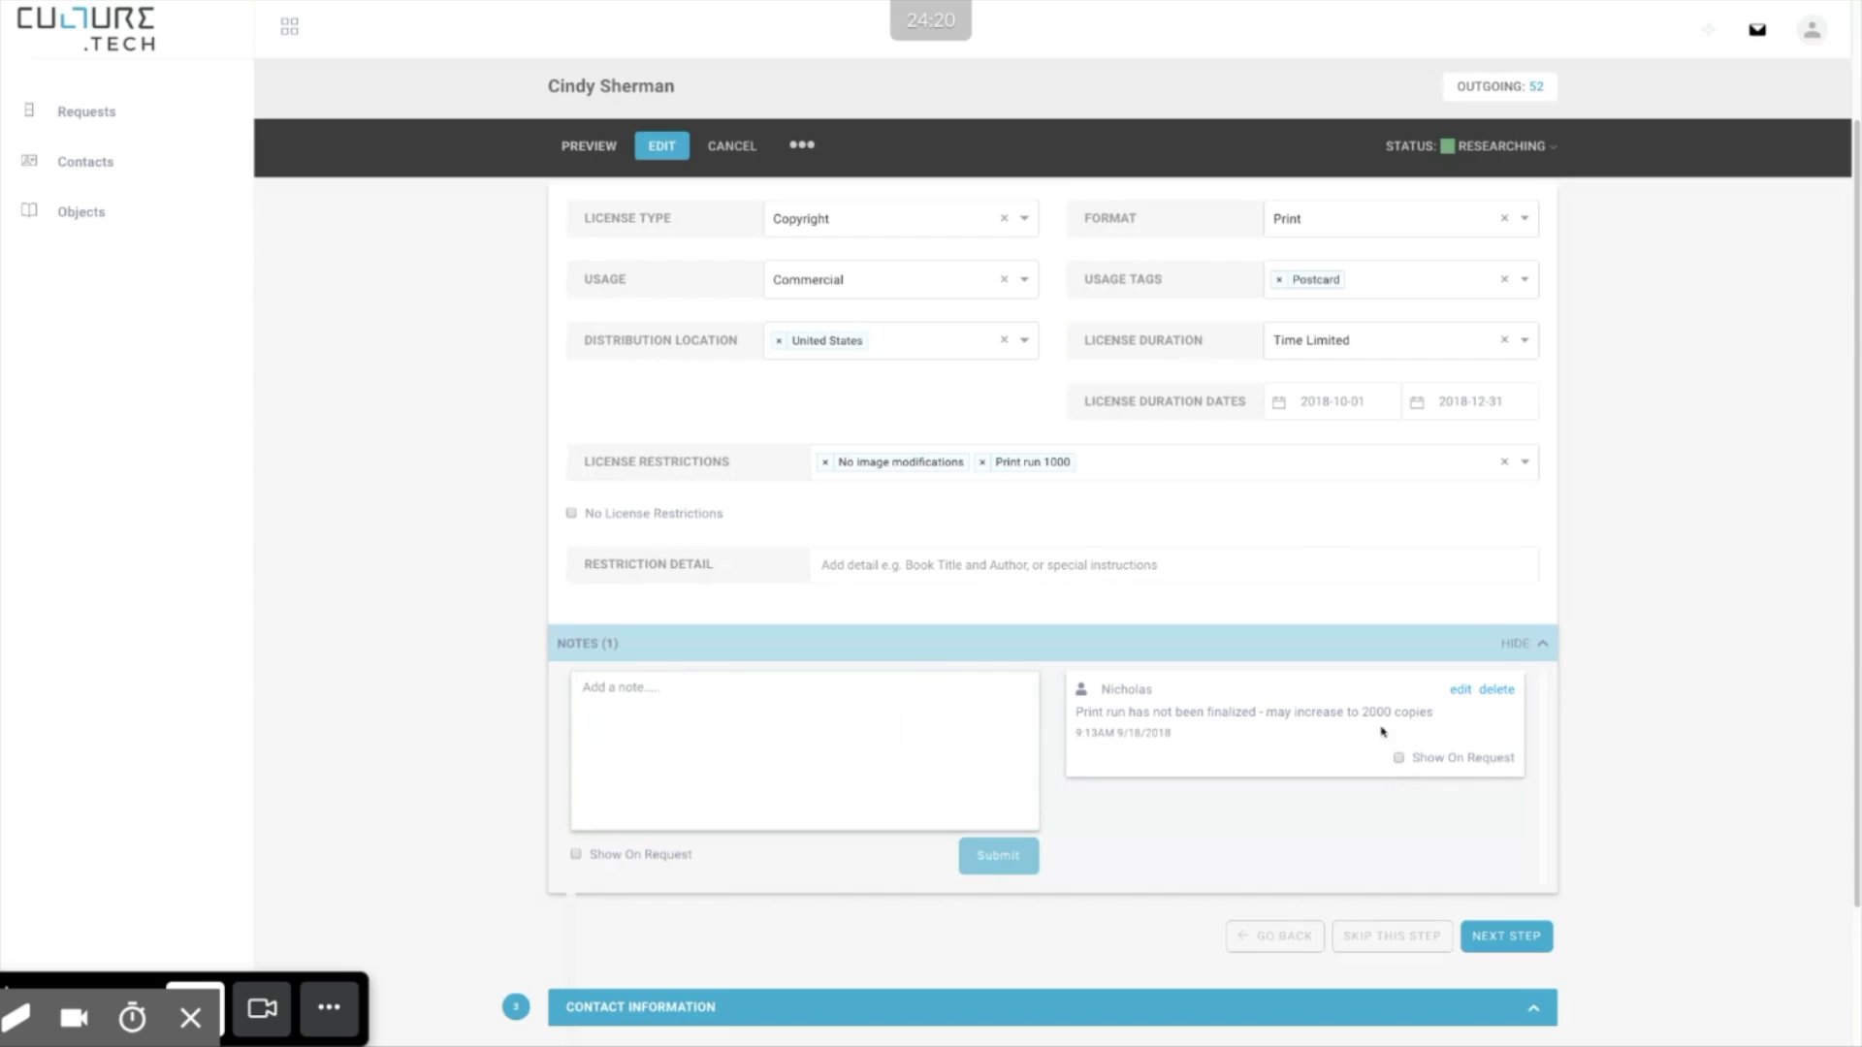
Step: Add a note to the Contact Information section stating which person at MoMA supplied the contact info
left_click(1476, 938)
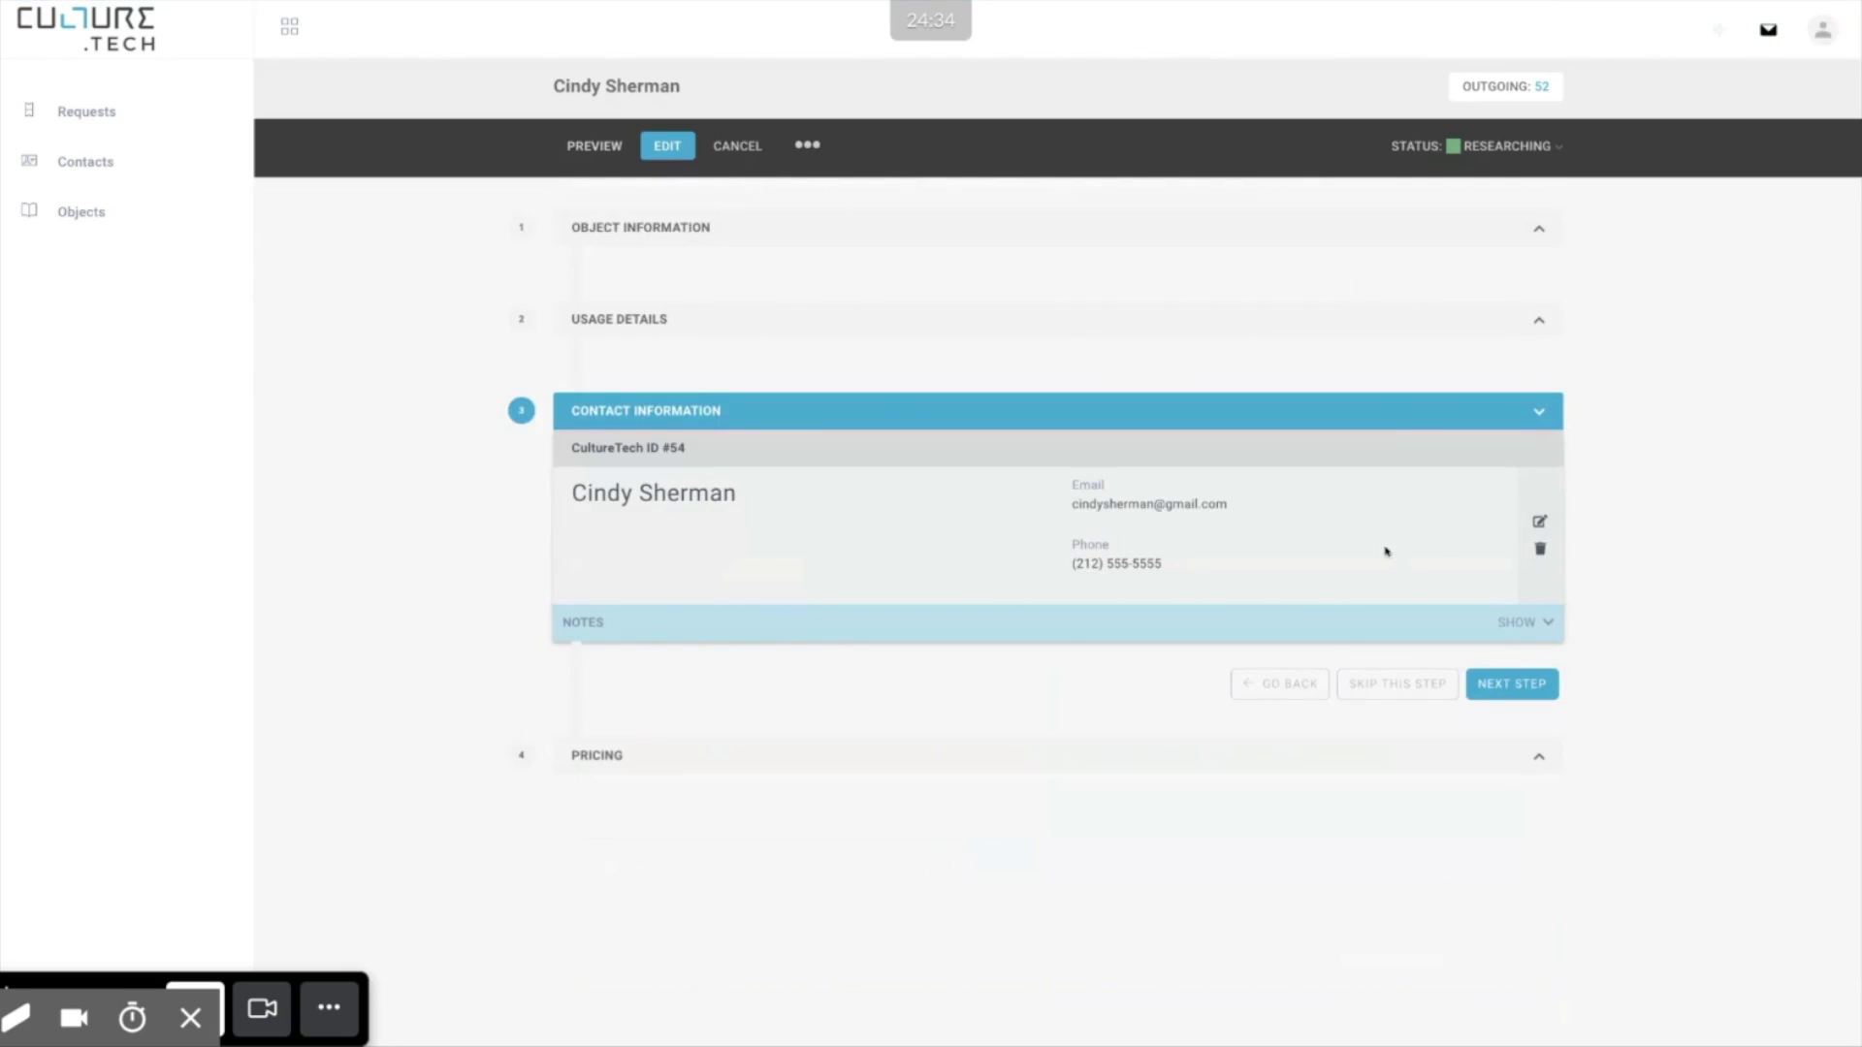
left_click(1511, 621)
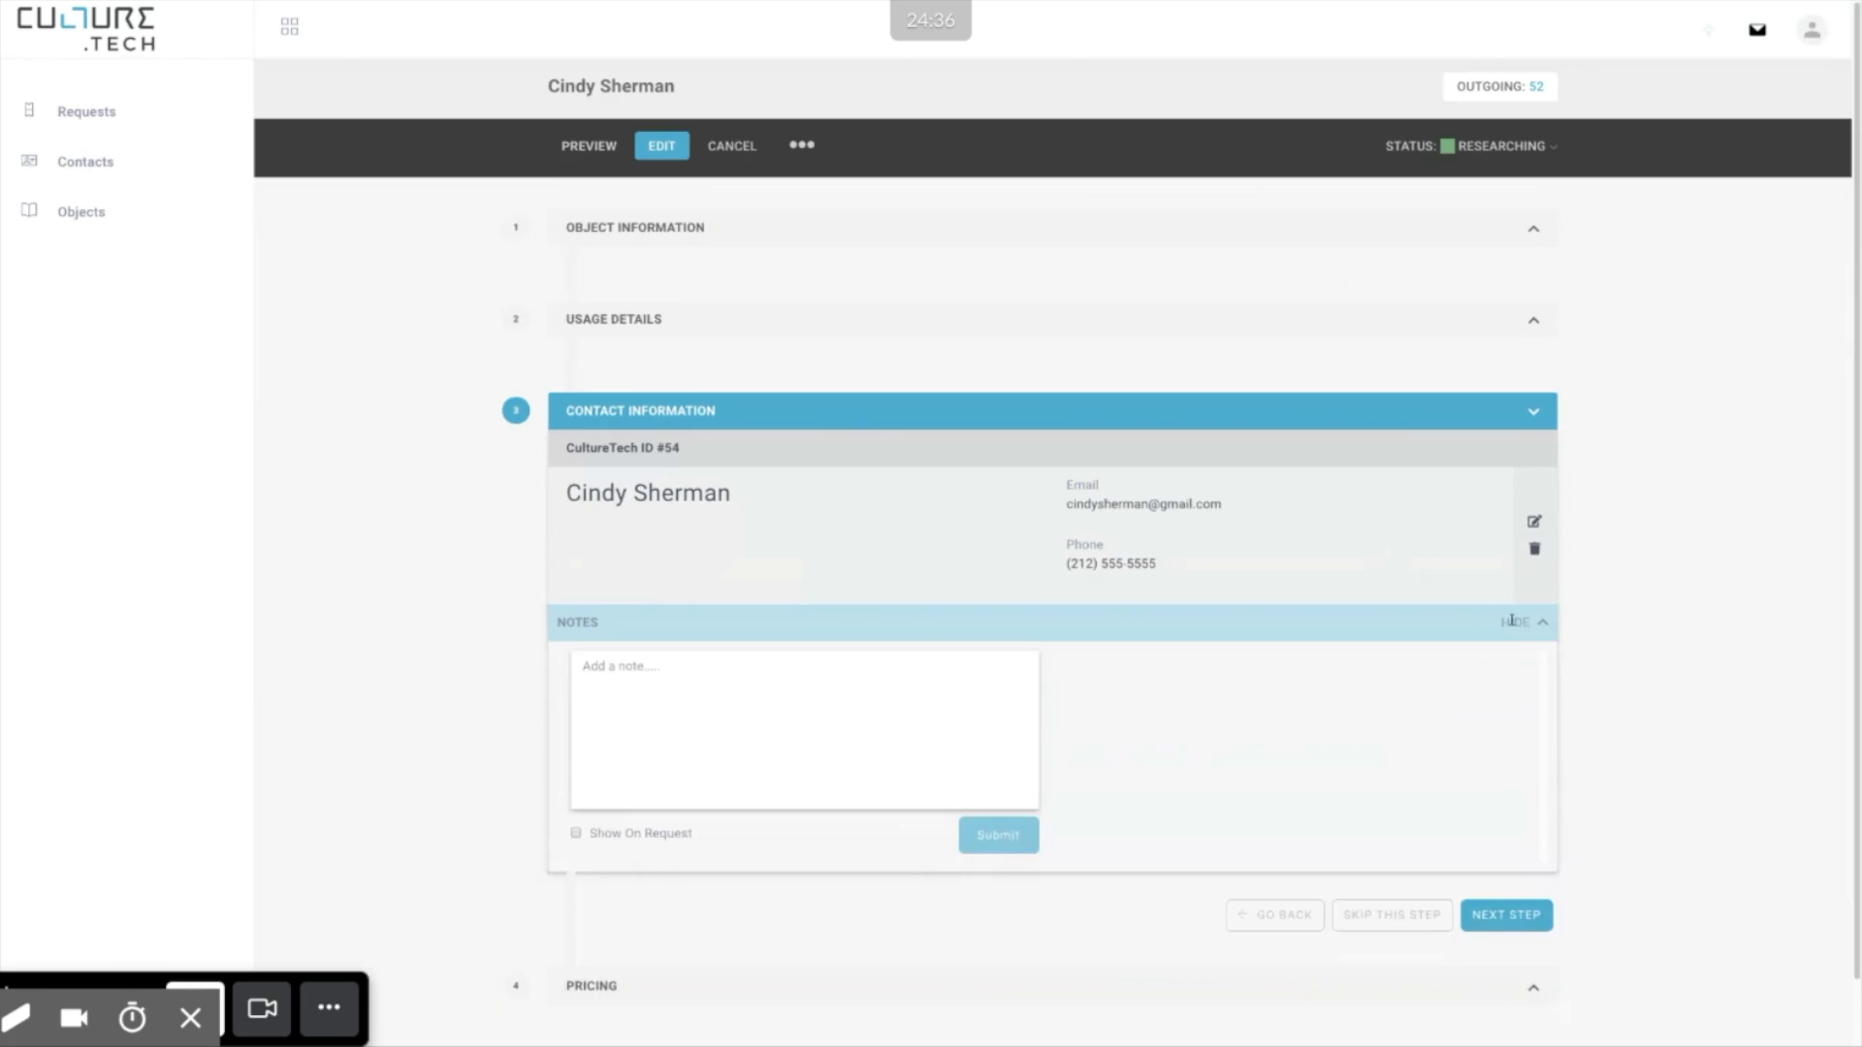
left_click(681, 727)
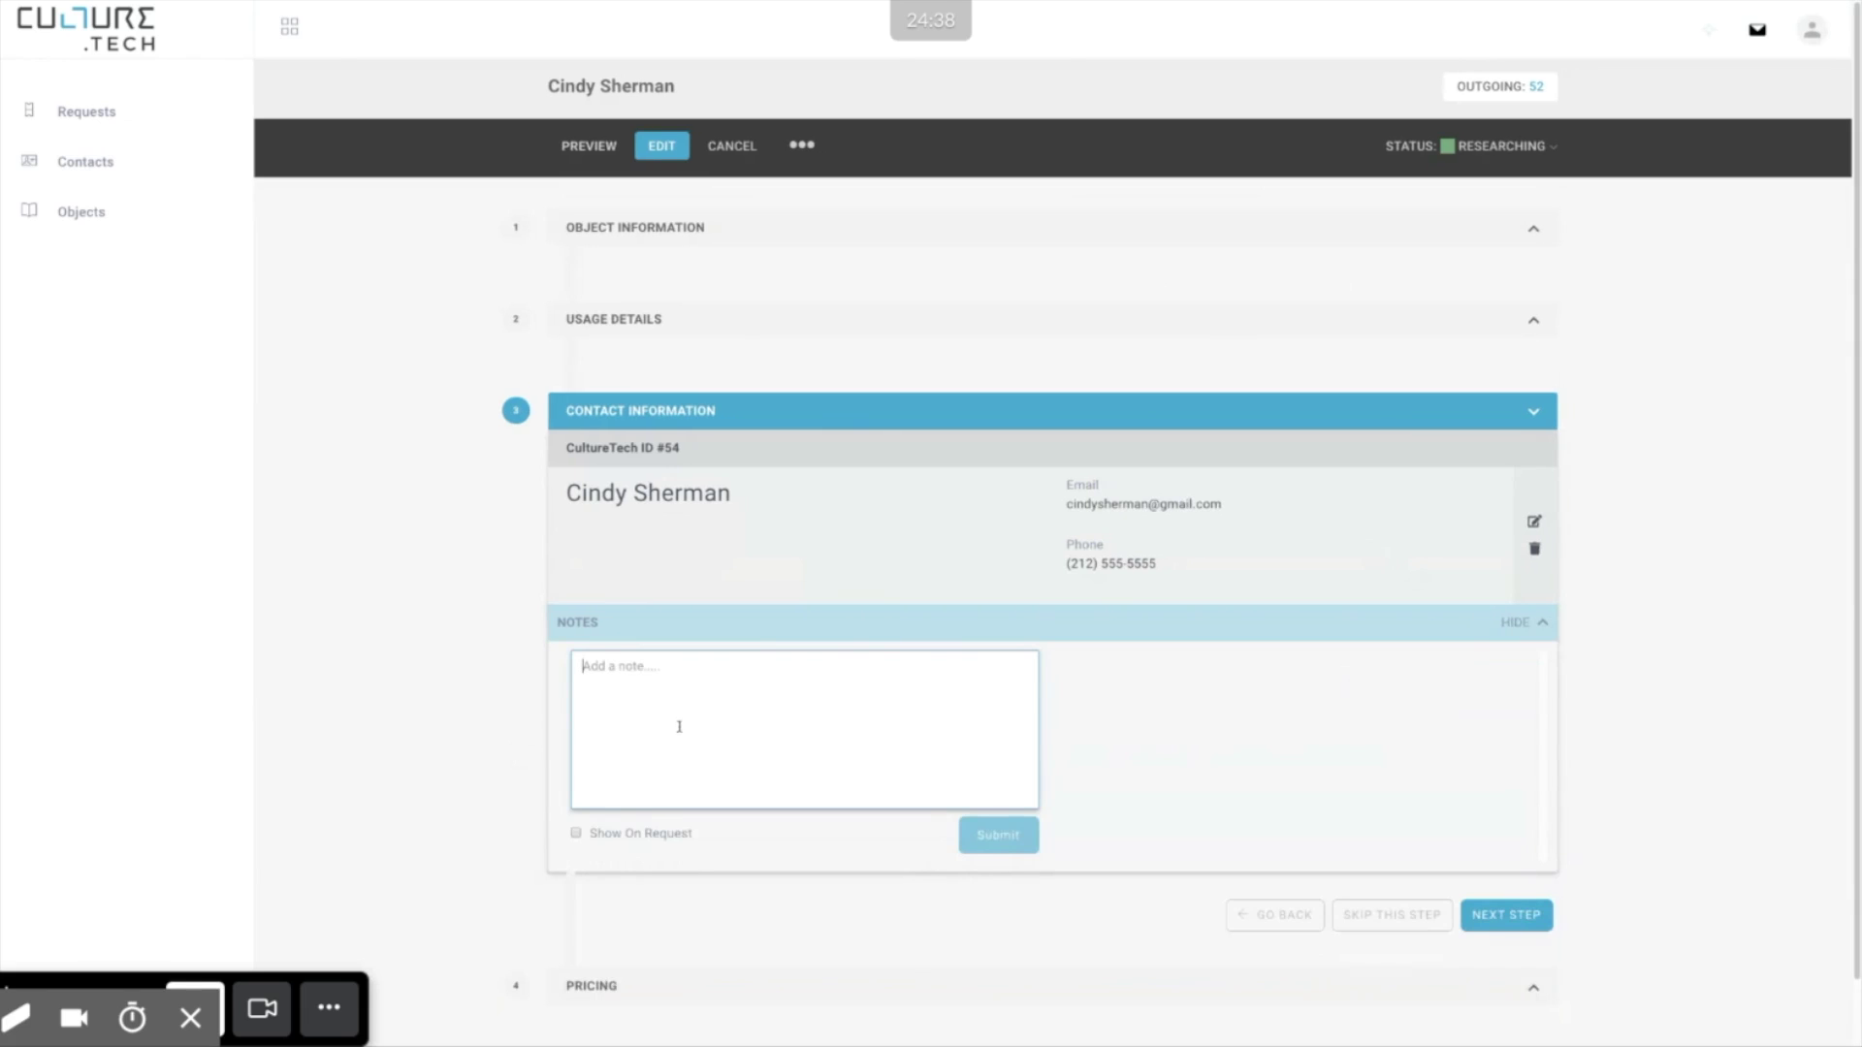
type("Got the contact info from Jane Smith at MoMA")
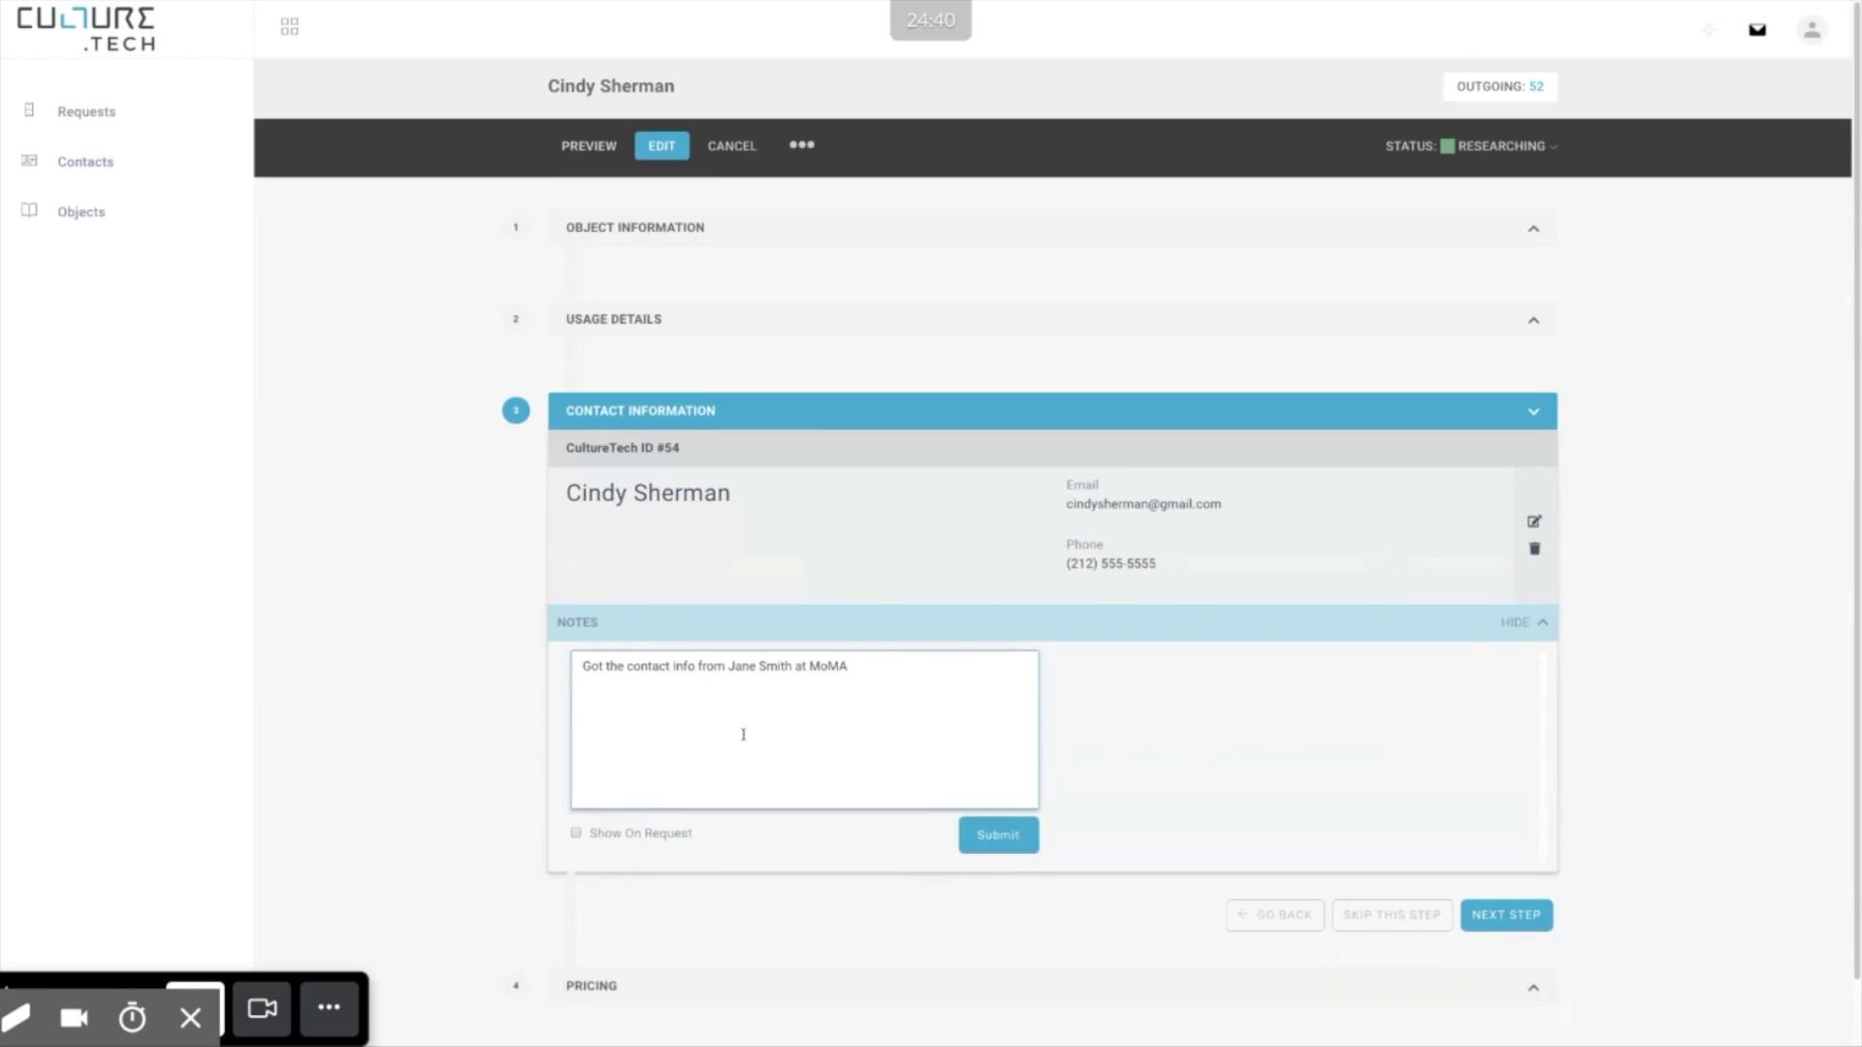
left_click(1001, 837)
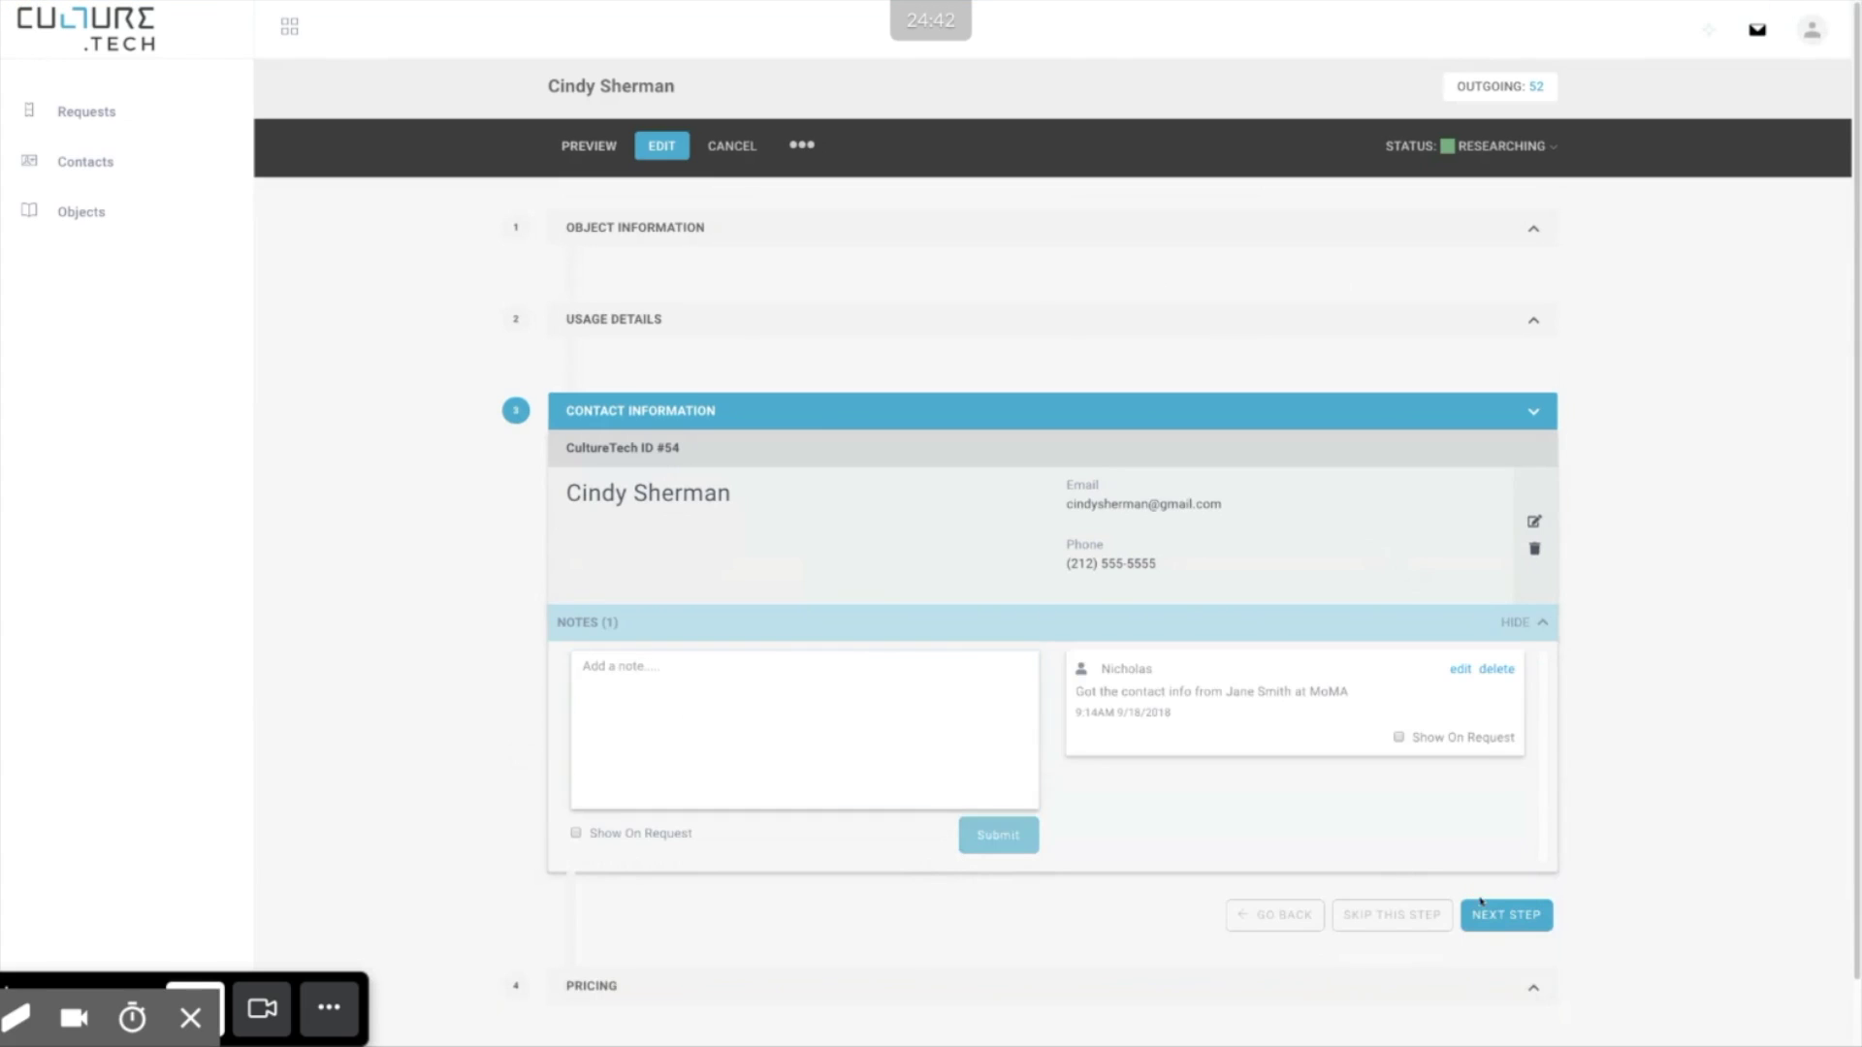
Step: Add the note "Flat fee only - artist waived additional royalties" to the request's Pricing section
left_click(1493, 911)
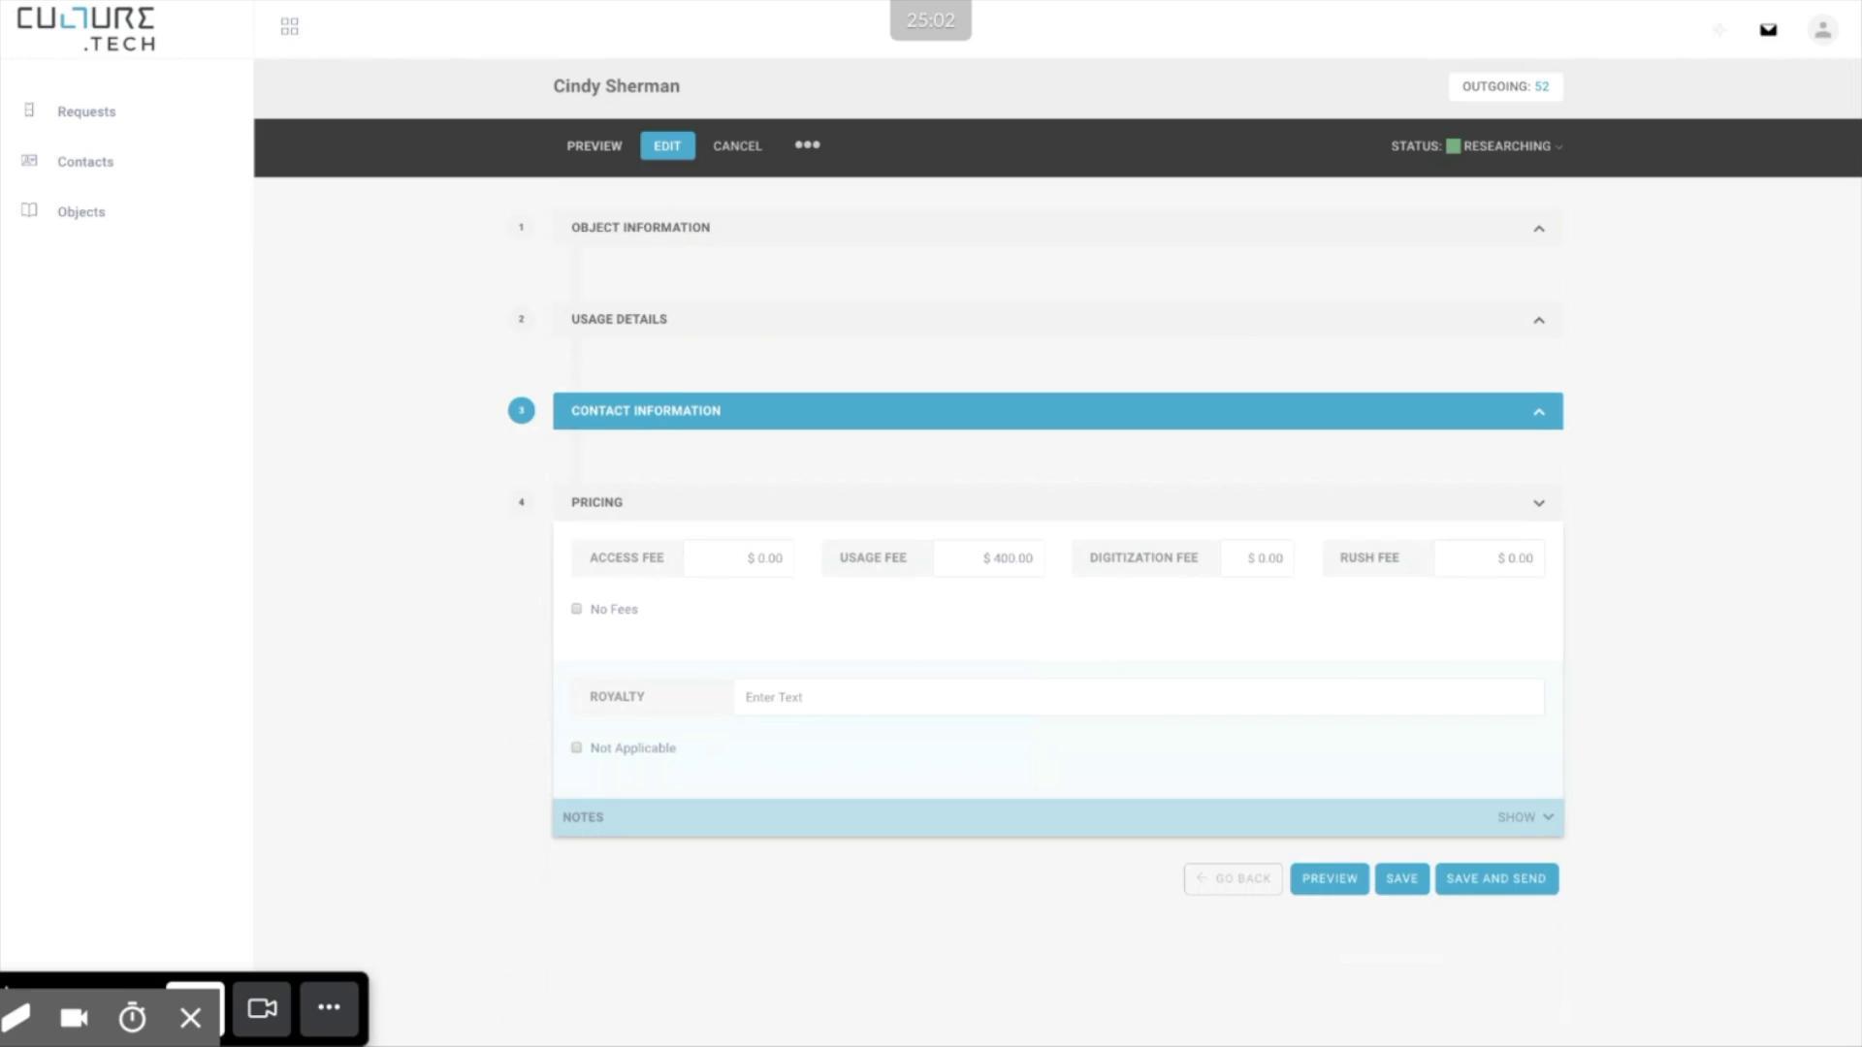
left_click(1538, 826)
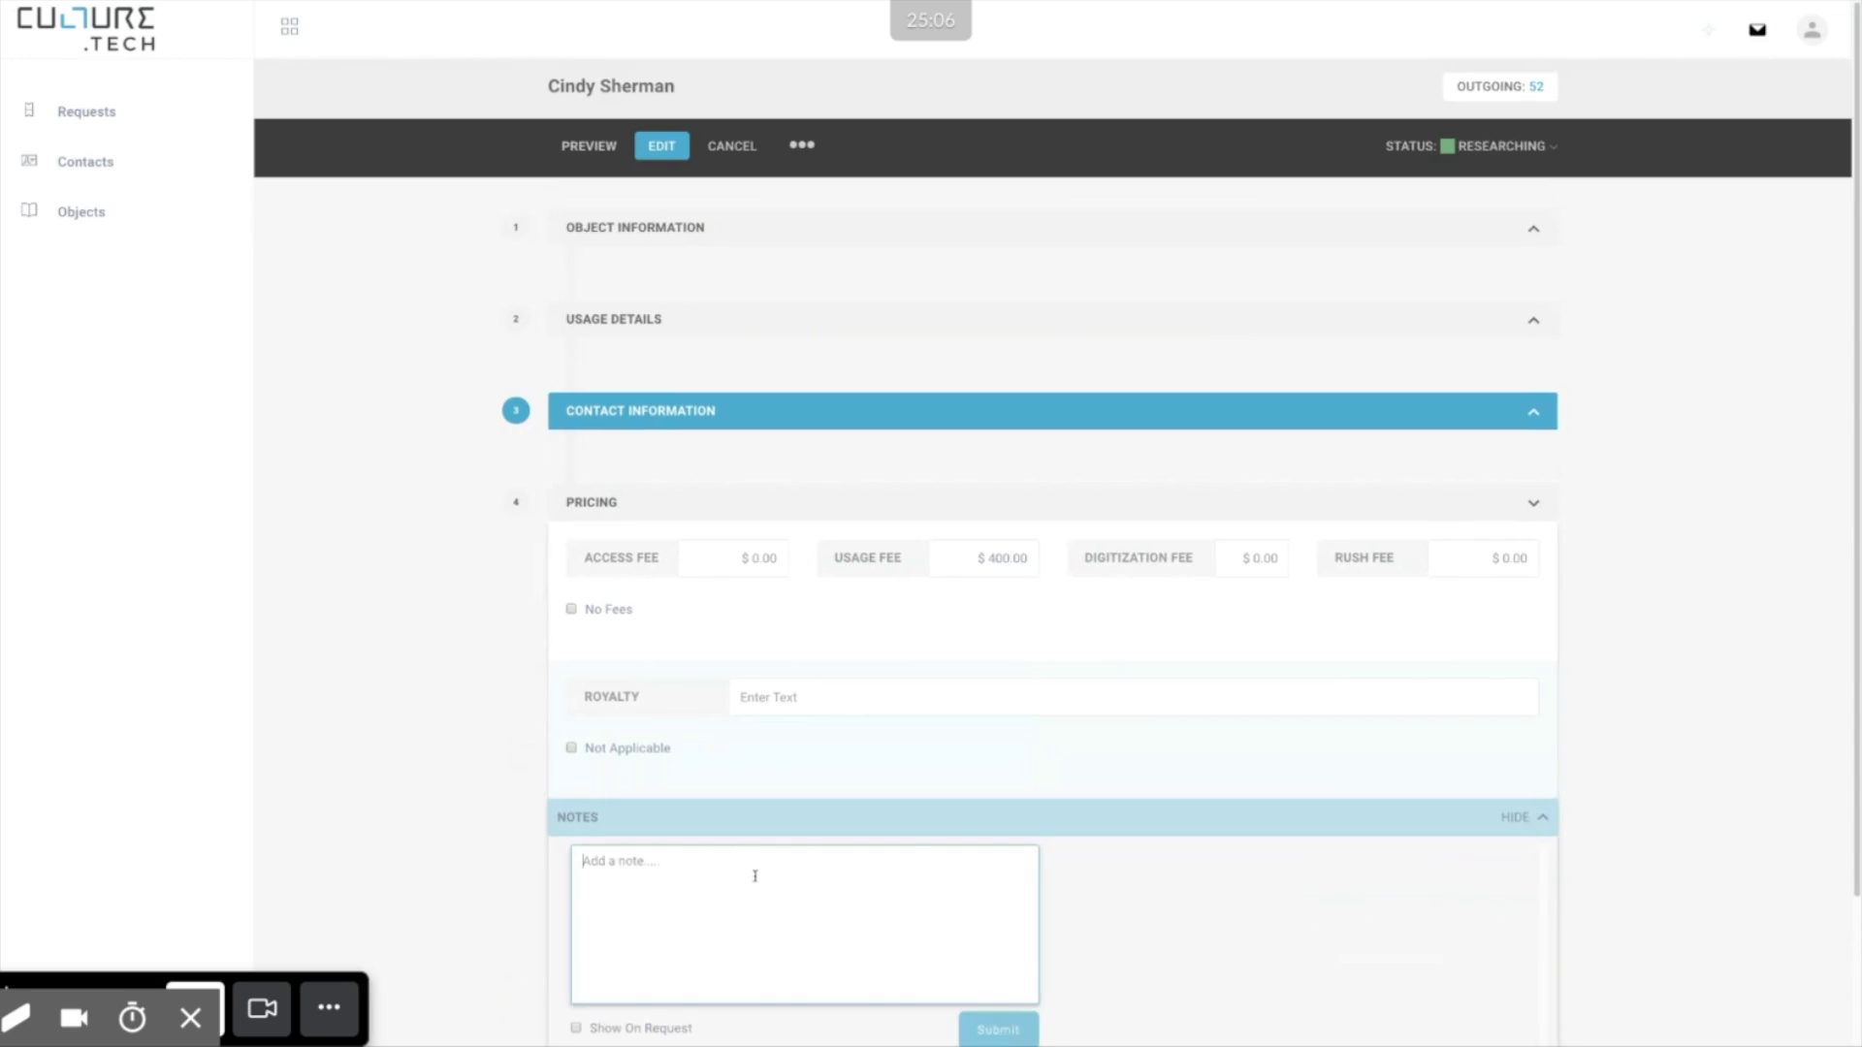
left_click(755, 876)
type("Flat fee only - artist waived additional royalties")
scroll(754, 875, "down", 1)
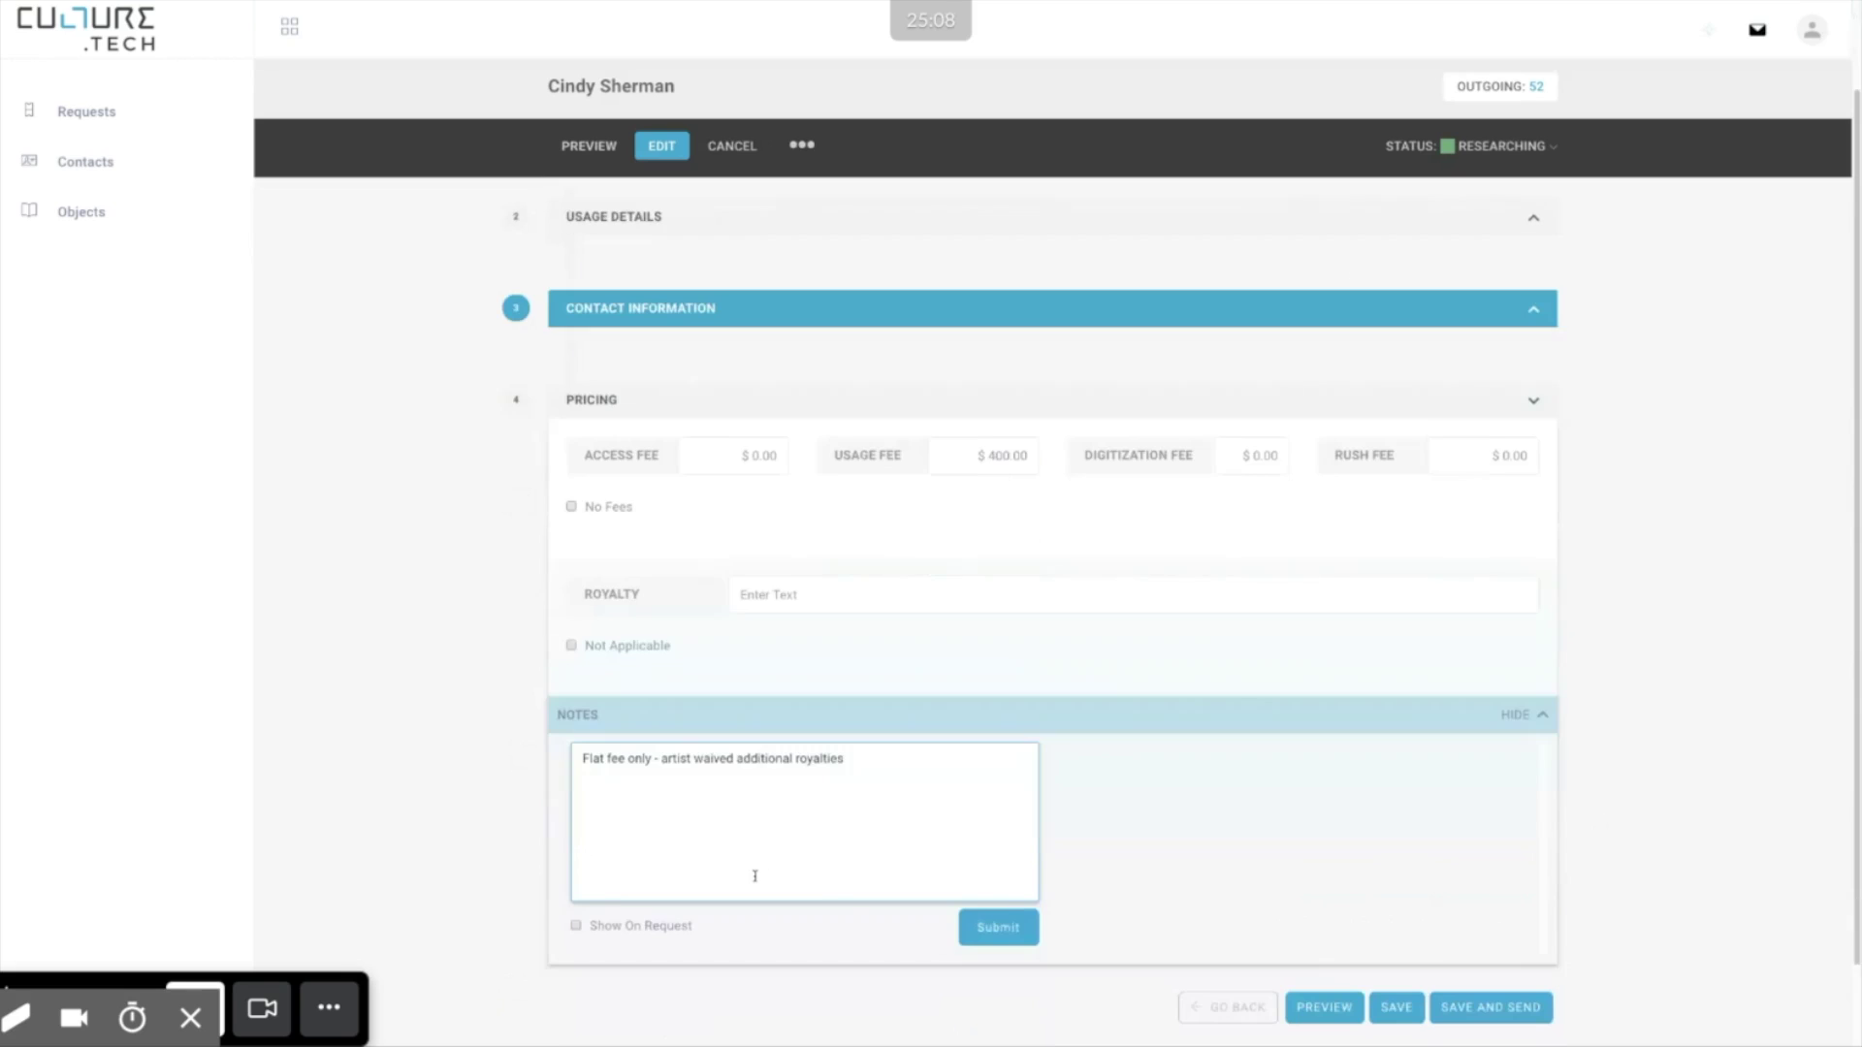
left_click(1016, 926)
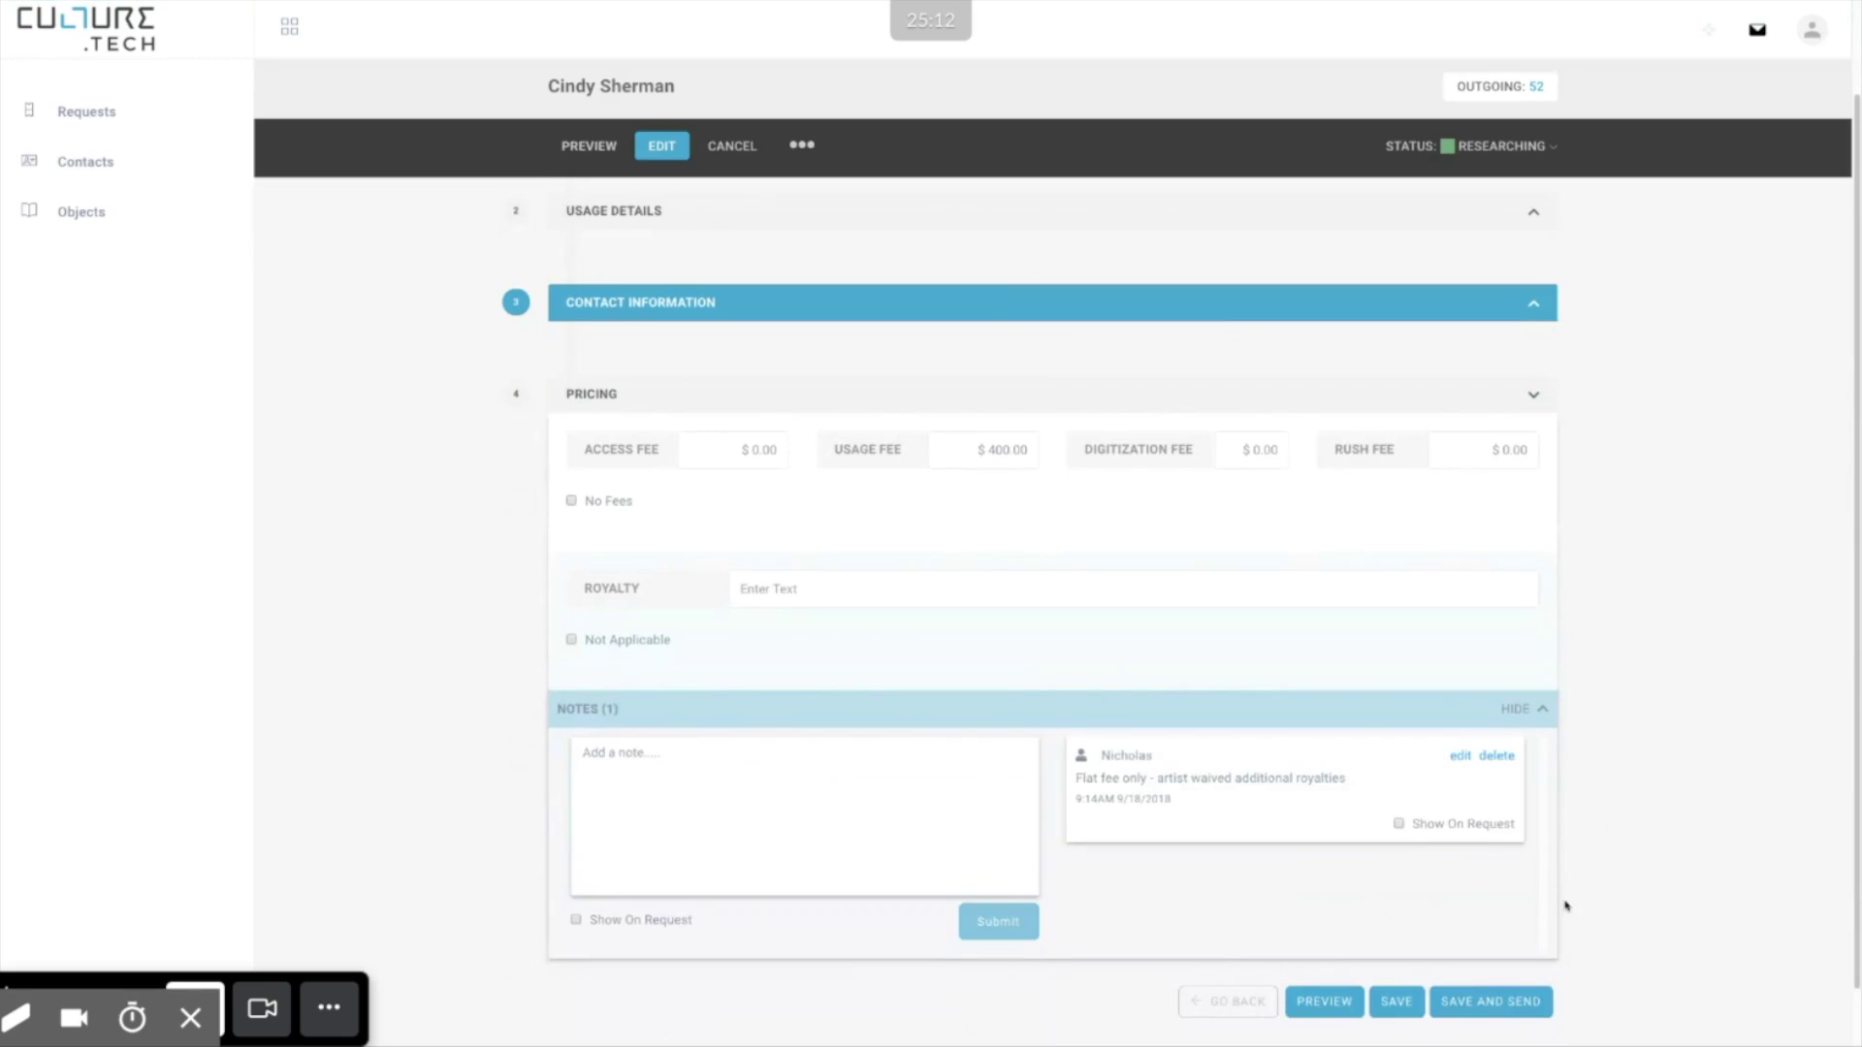
Step: Preview the request and review its rights holder, object, usage and pricing information alongside the notes
scroll(1591, 897, "down", 1)
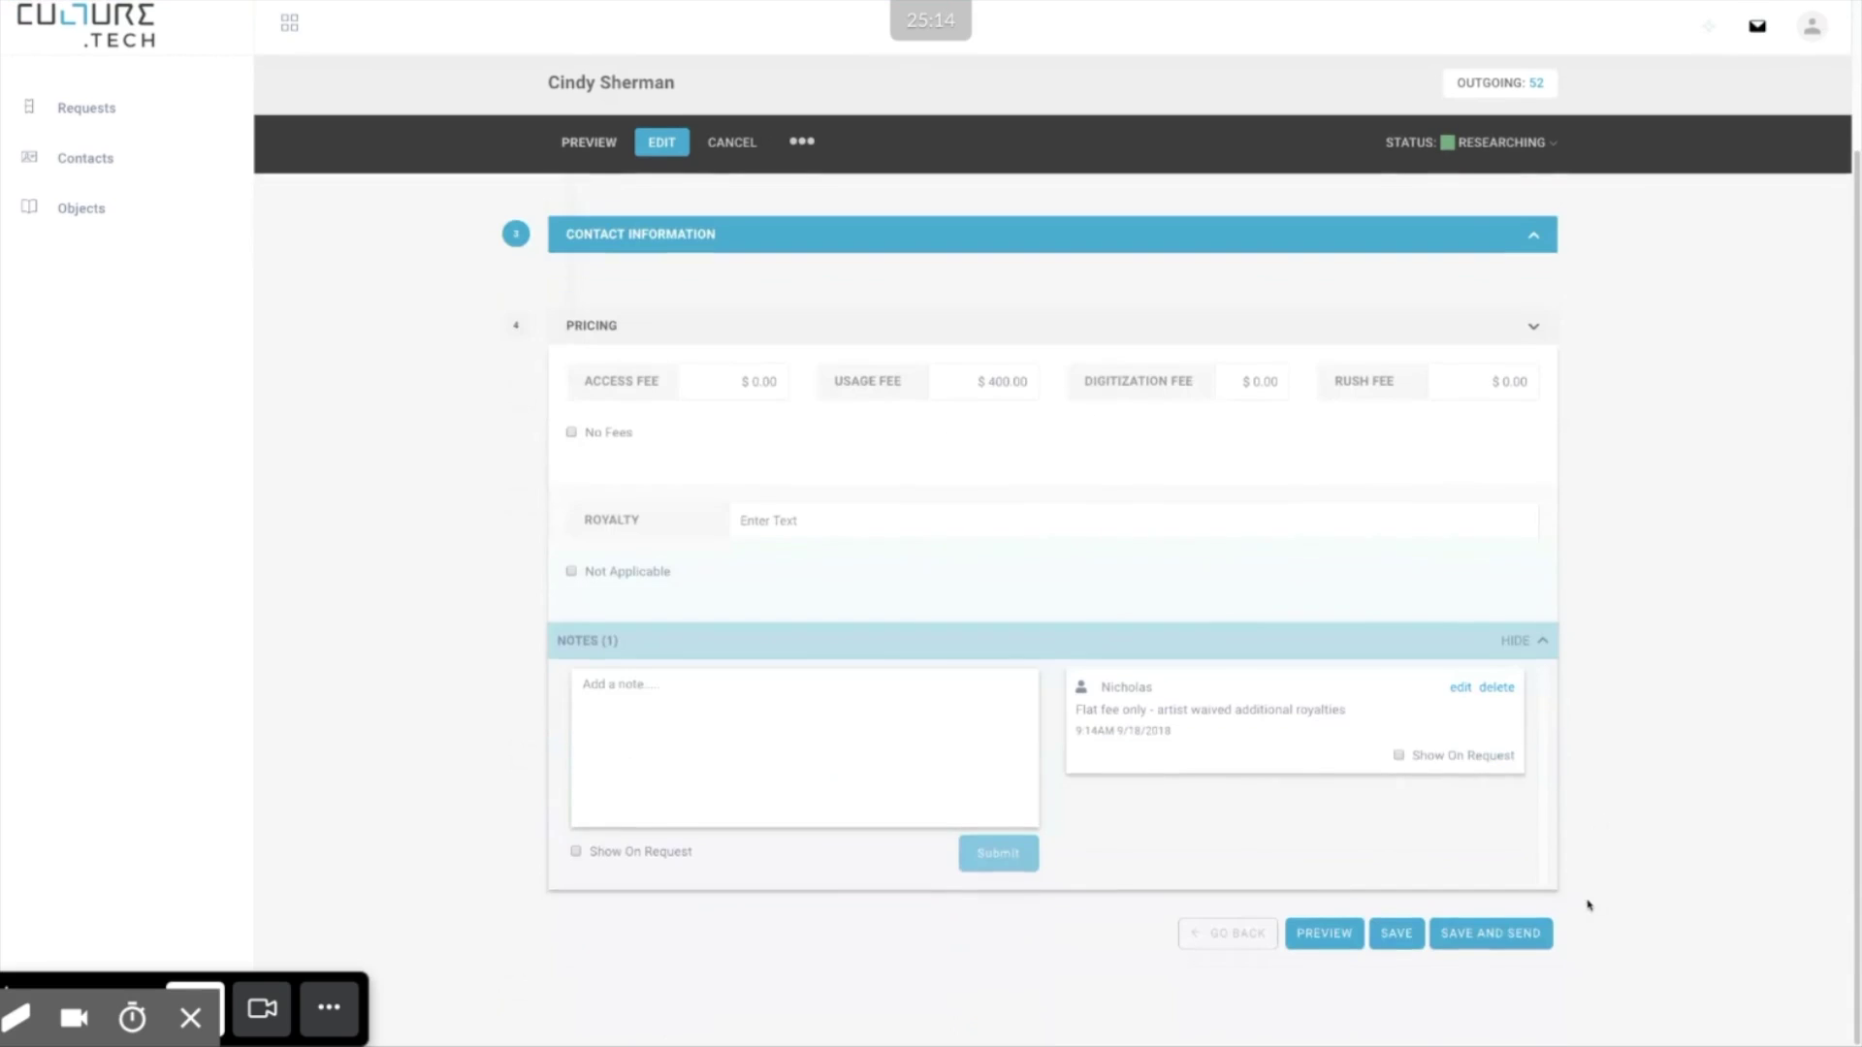
left_click(1313, 942)
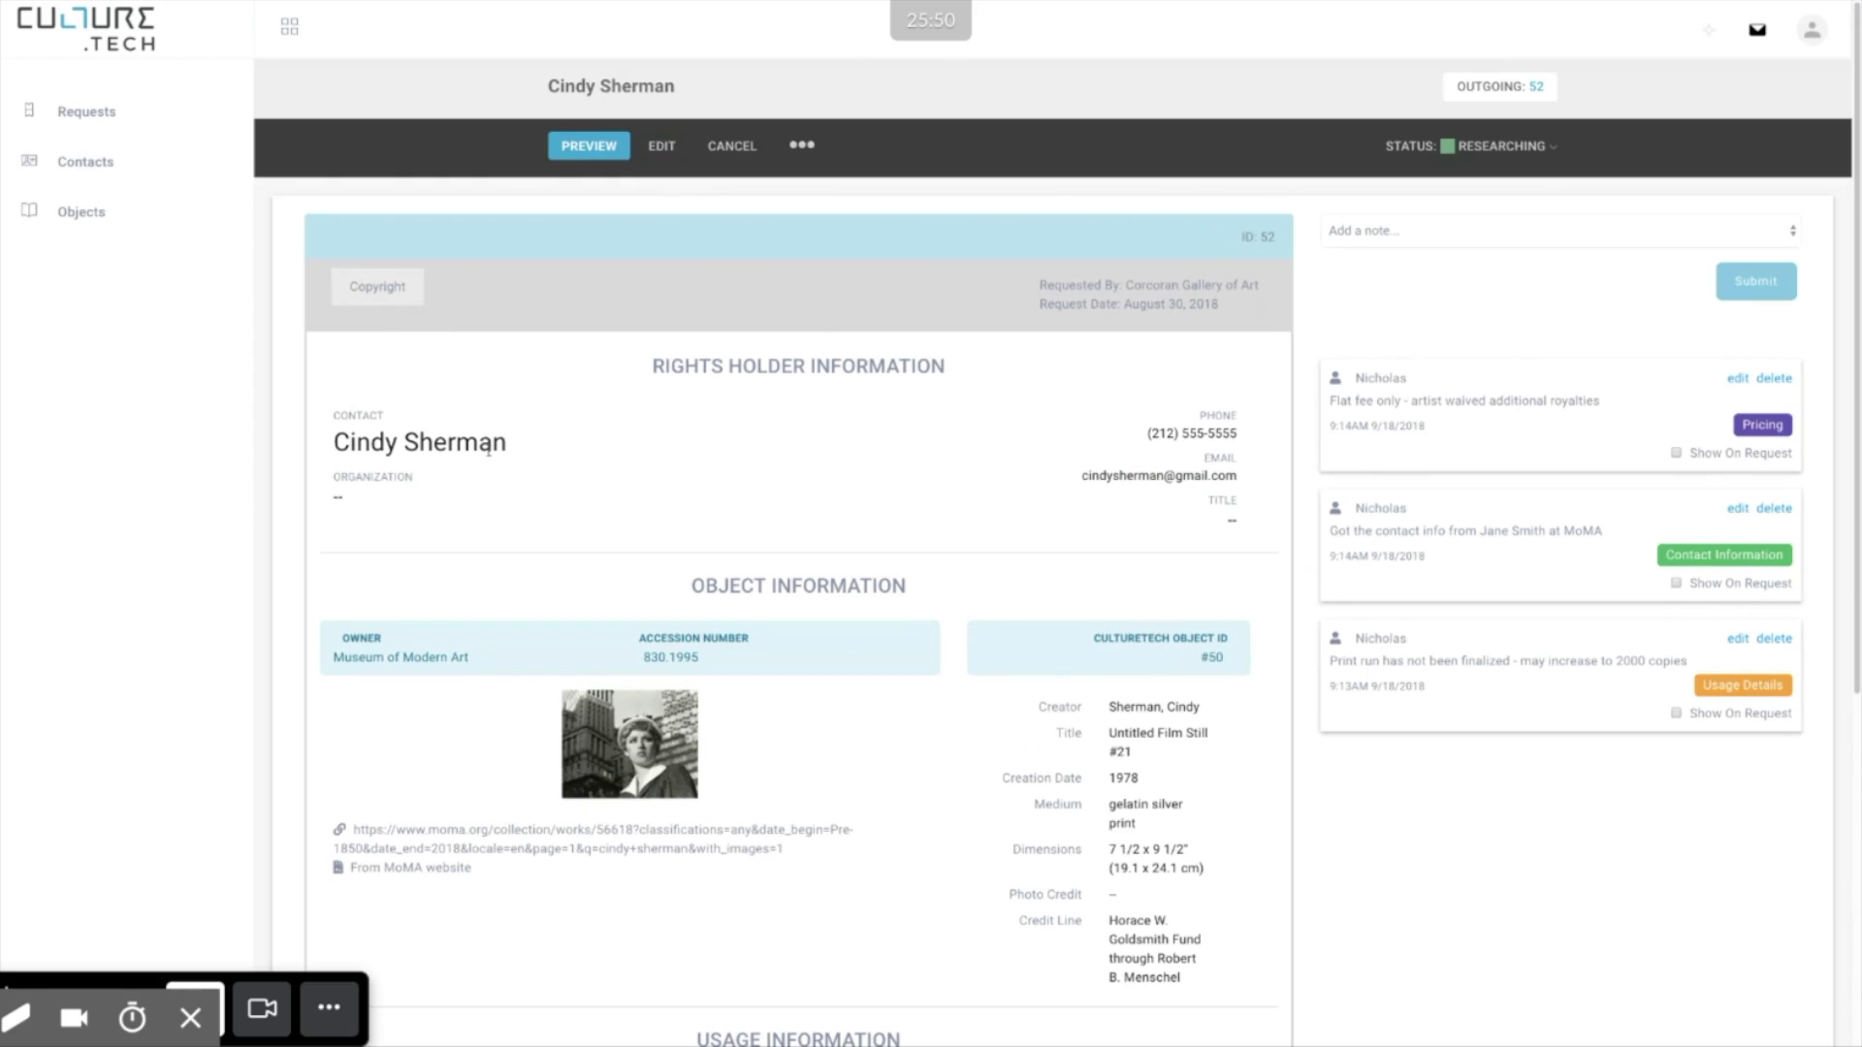
scroll(666, 598, "down", 5)
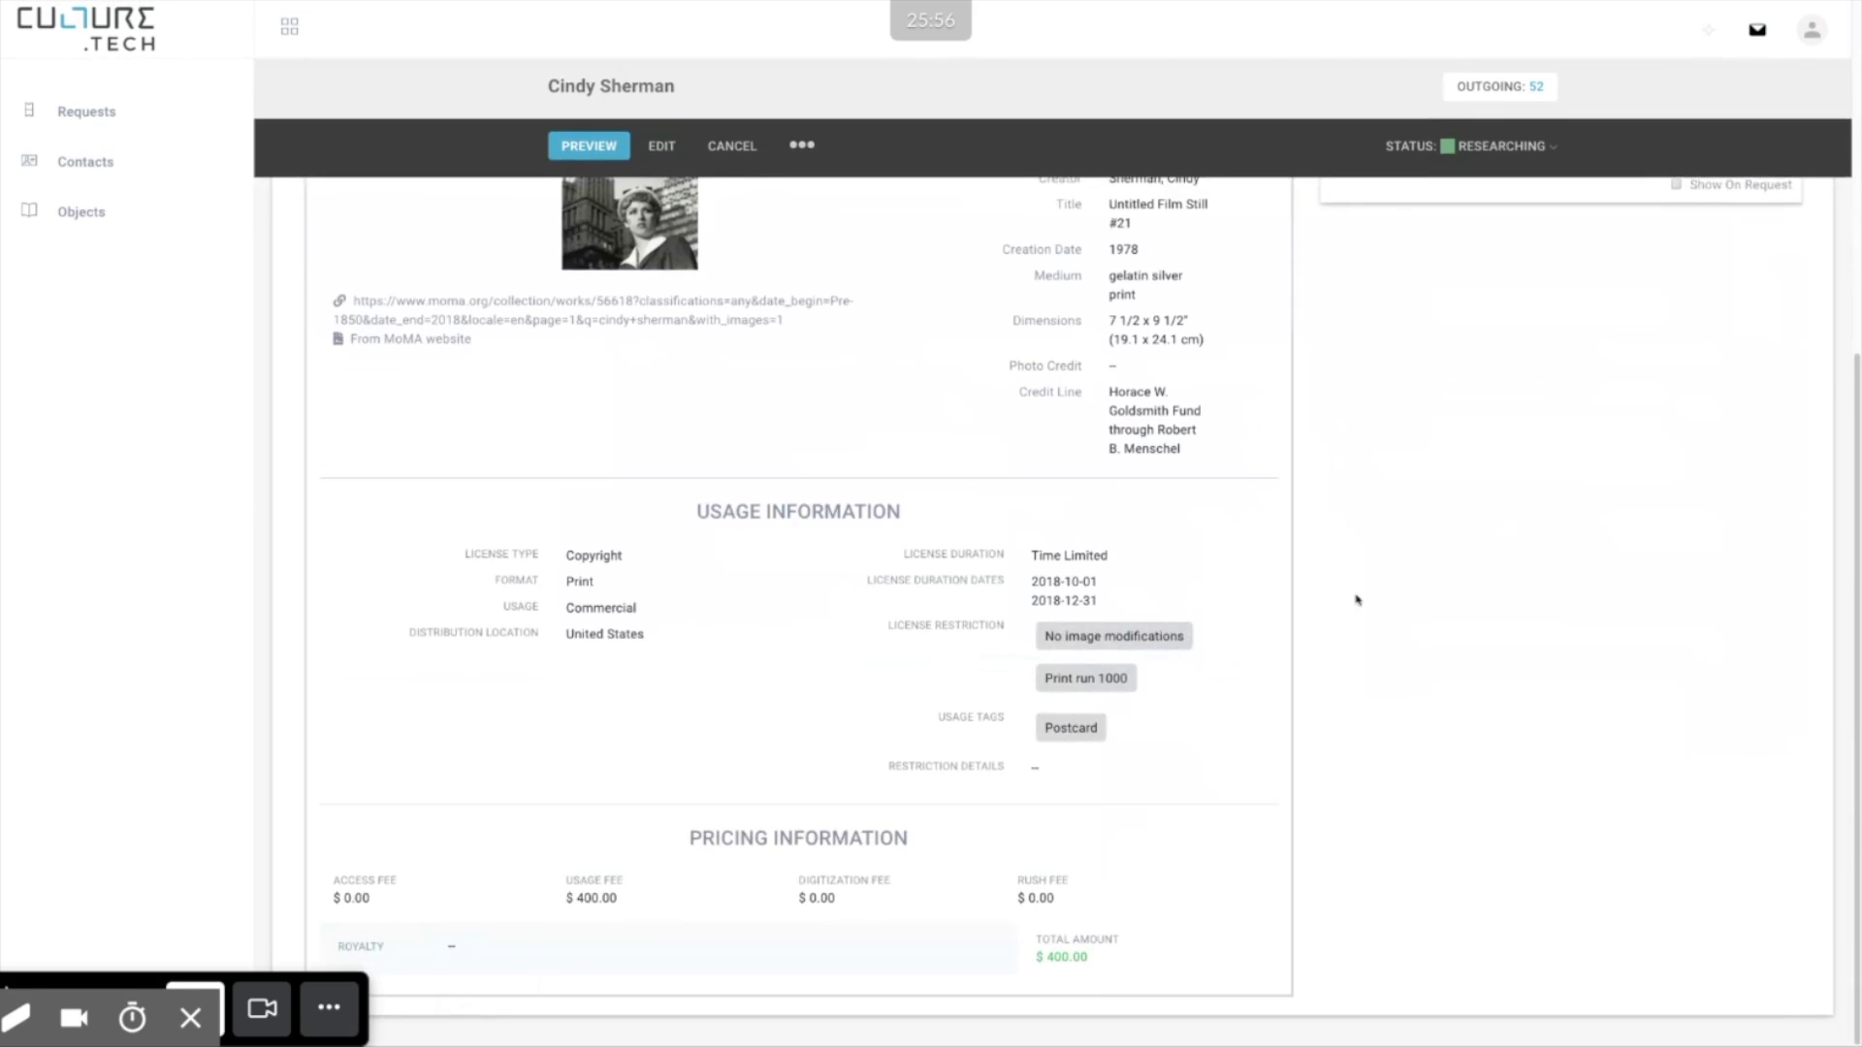
scroll(1309, 590, "up", 3)
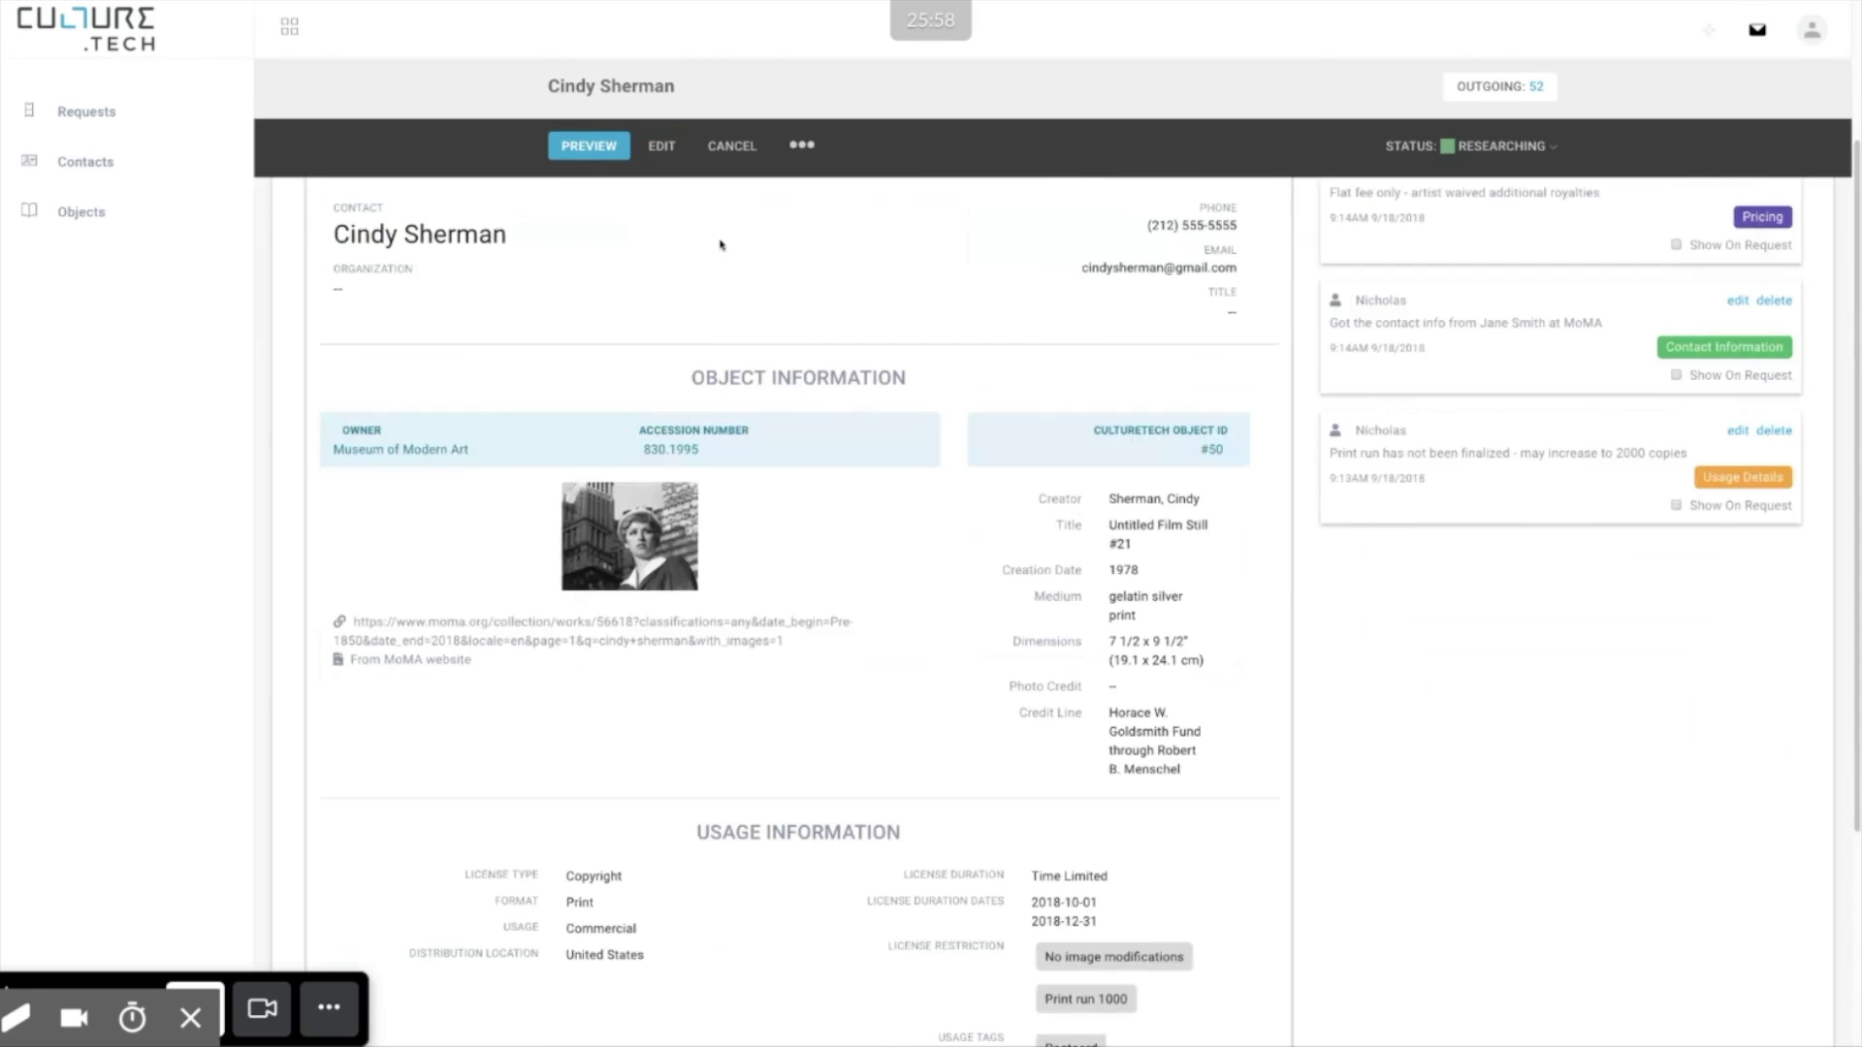
Step: Set the Pricing note to show on the request and check it under Pricing Information in the preview
scroll(719, 240, "up", 2)
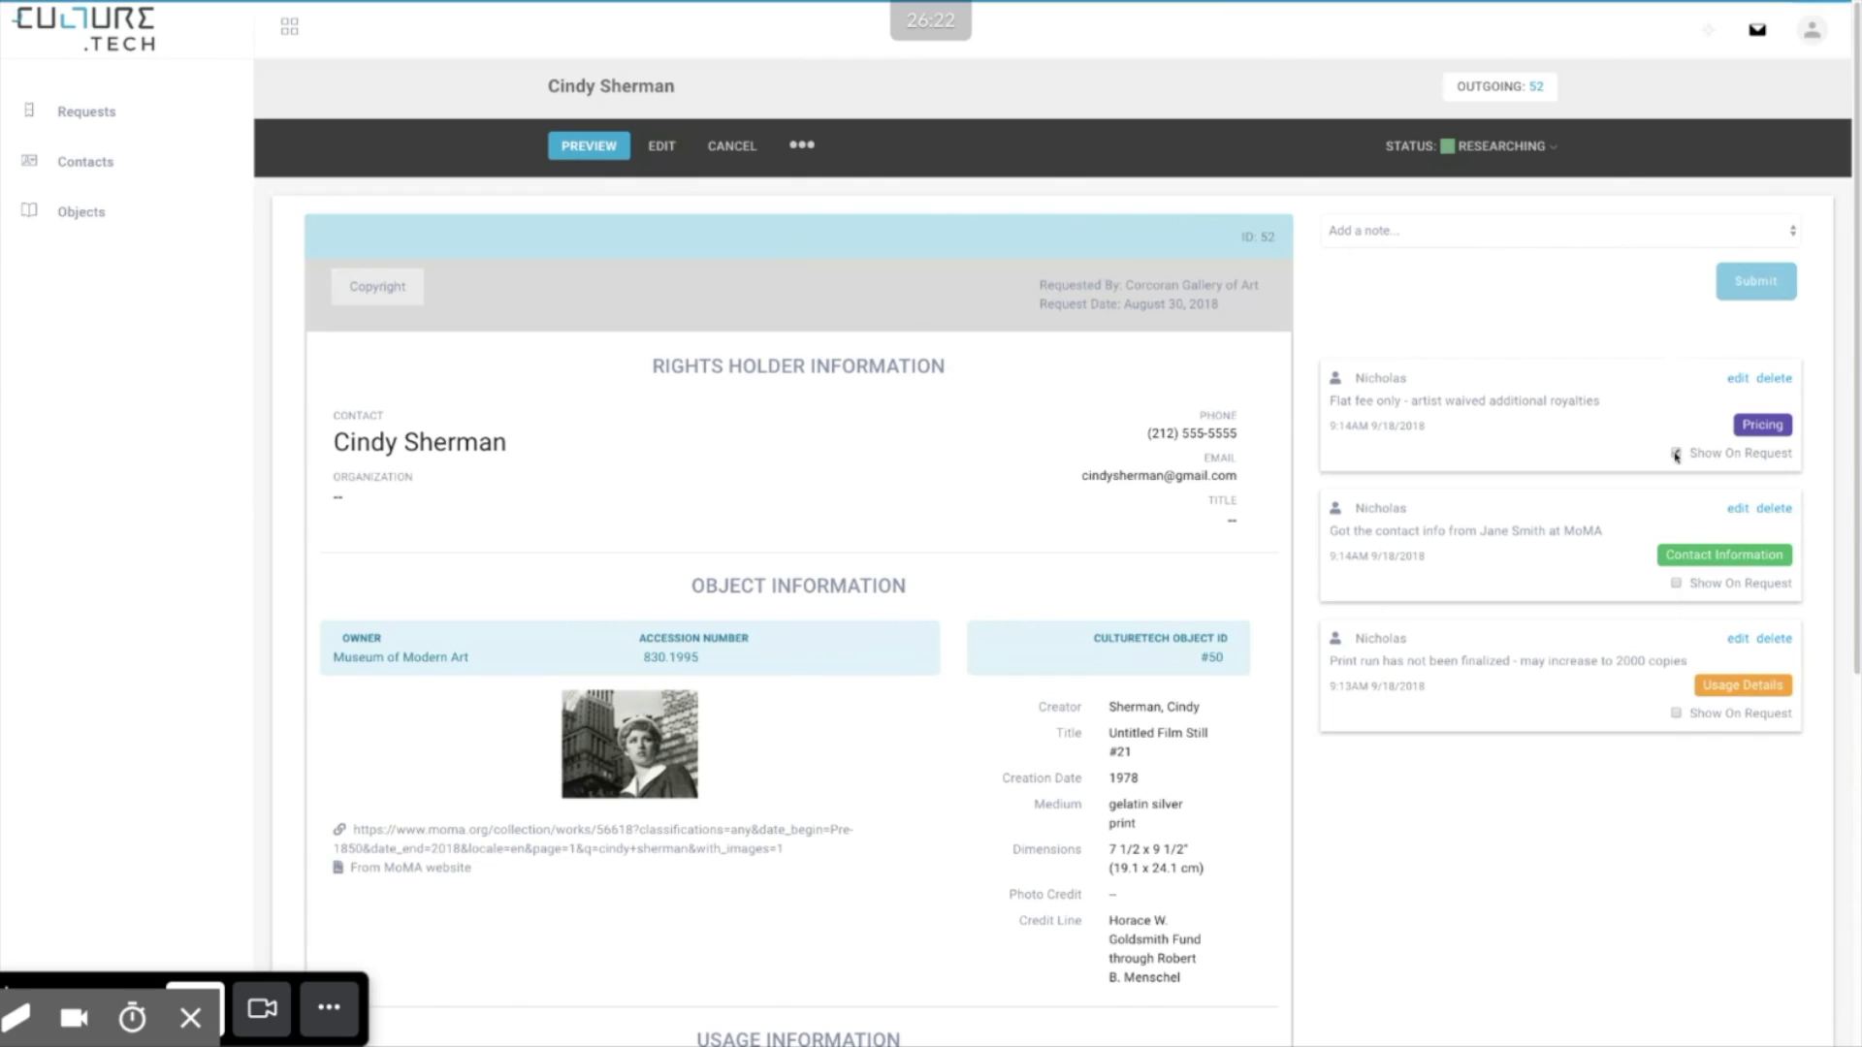
scroll(964, 546, "down", 3)
scroll(963, 554, "down", 3)
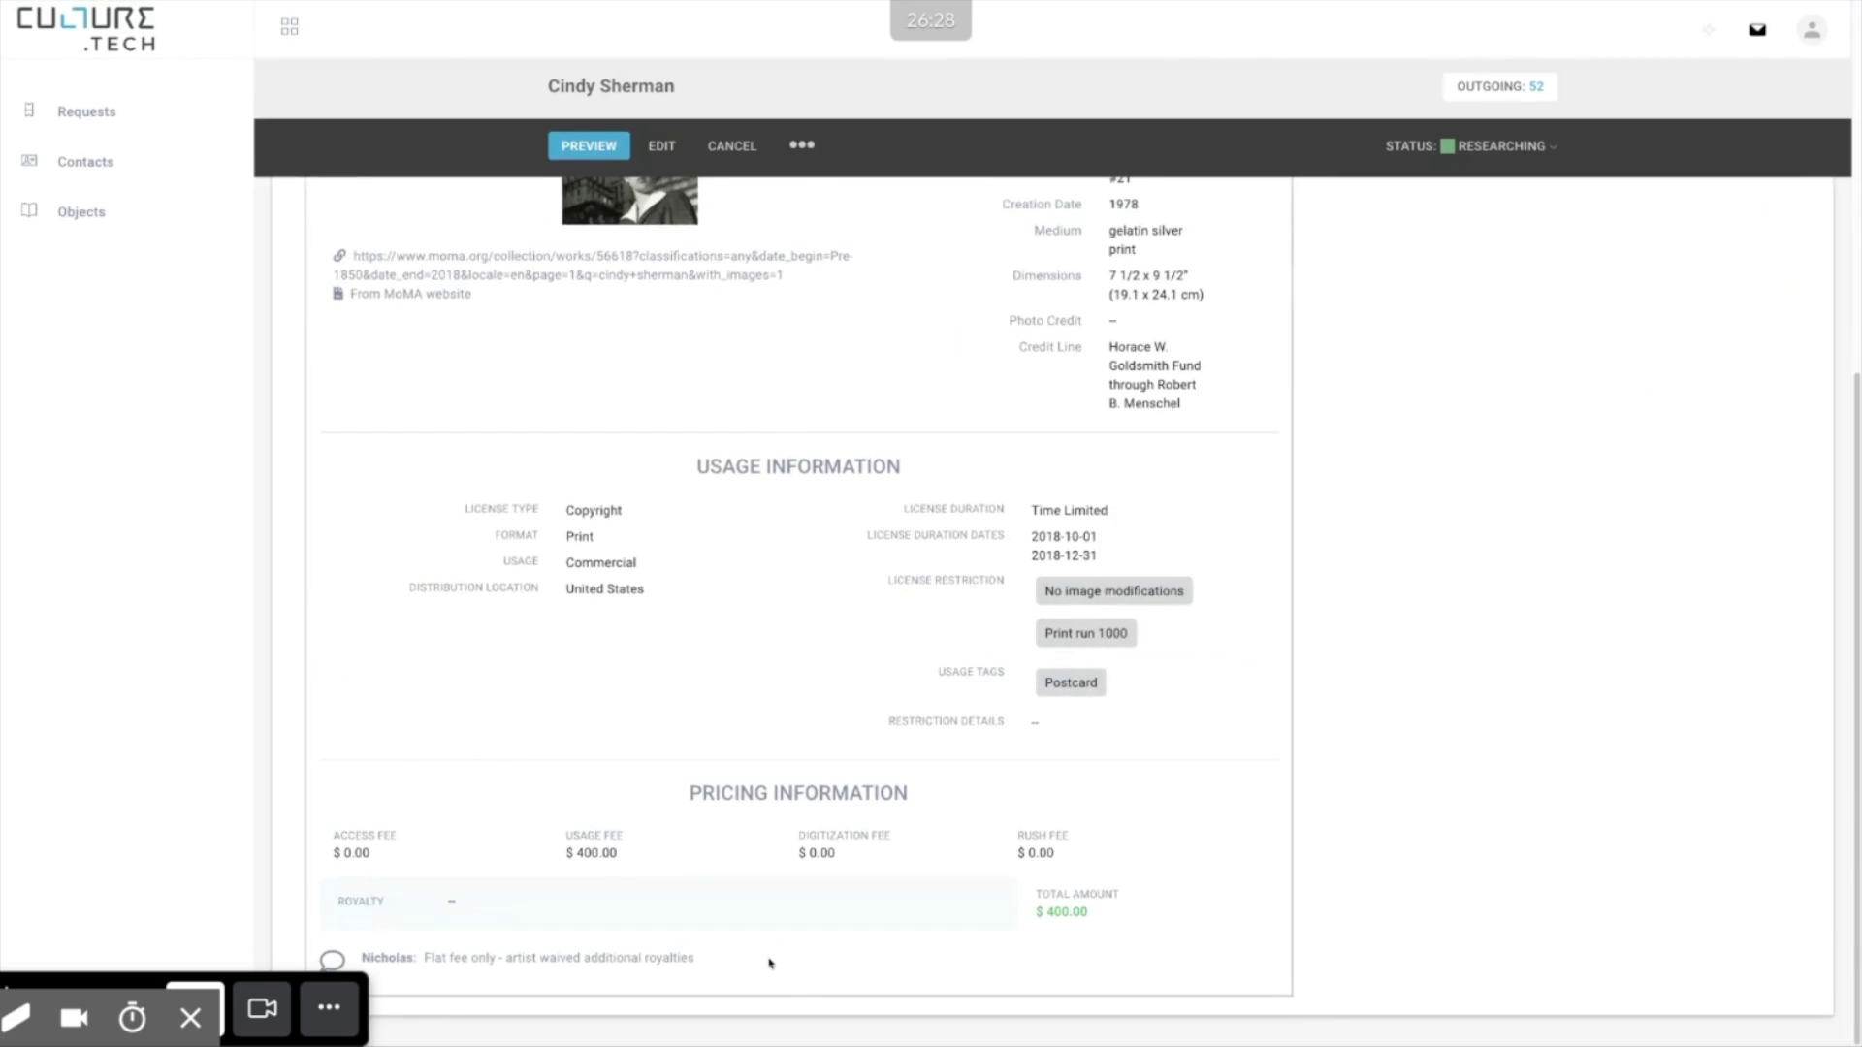
scroll(1520, 889, "up", 5)
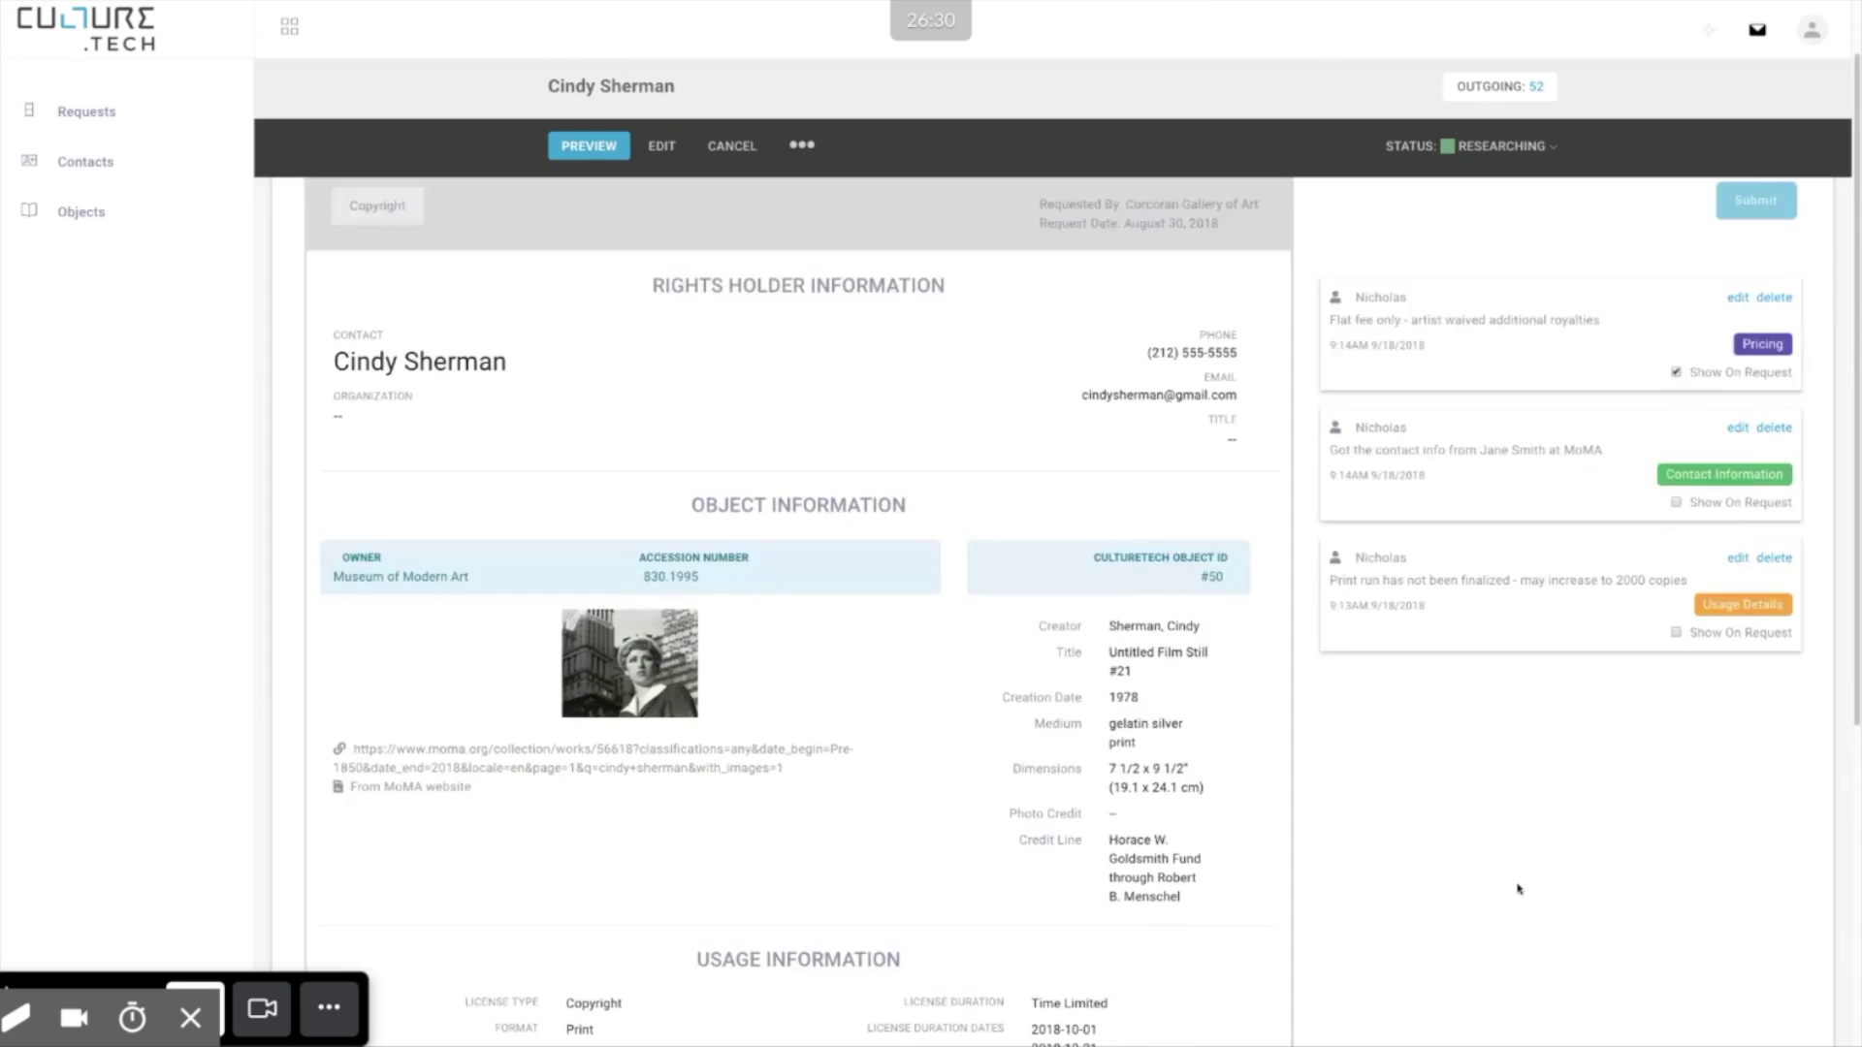
scroll(1519, 888, "up", 1)
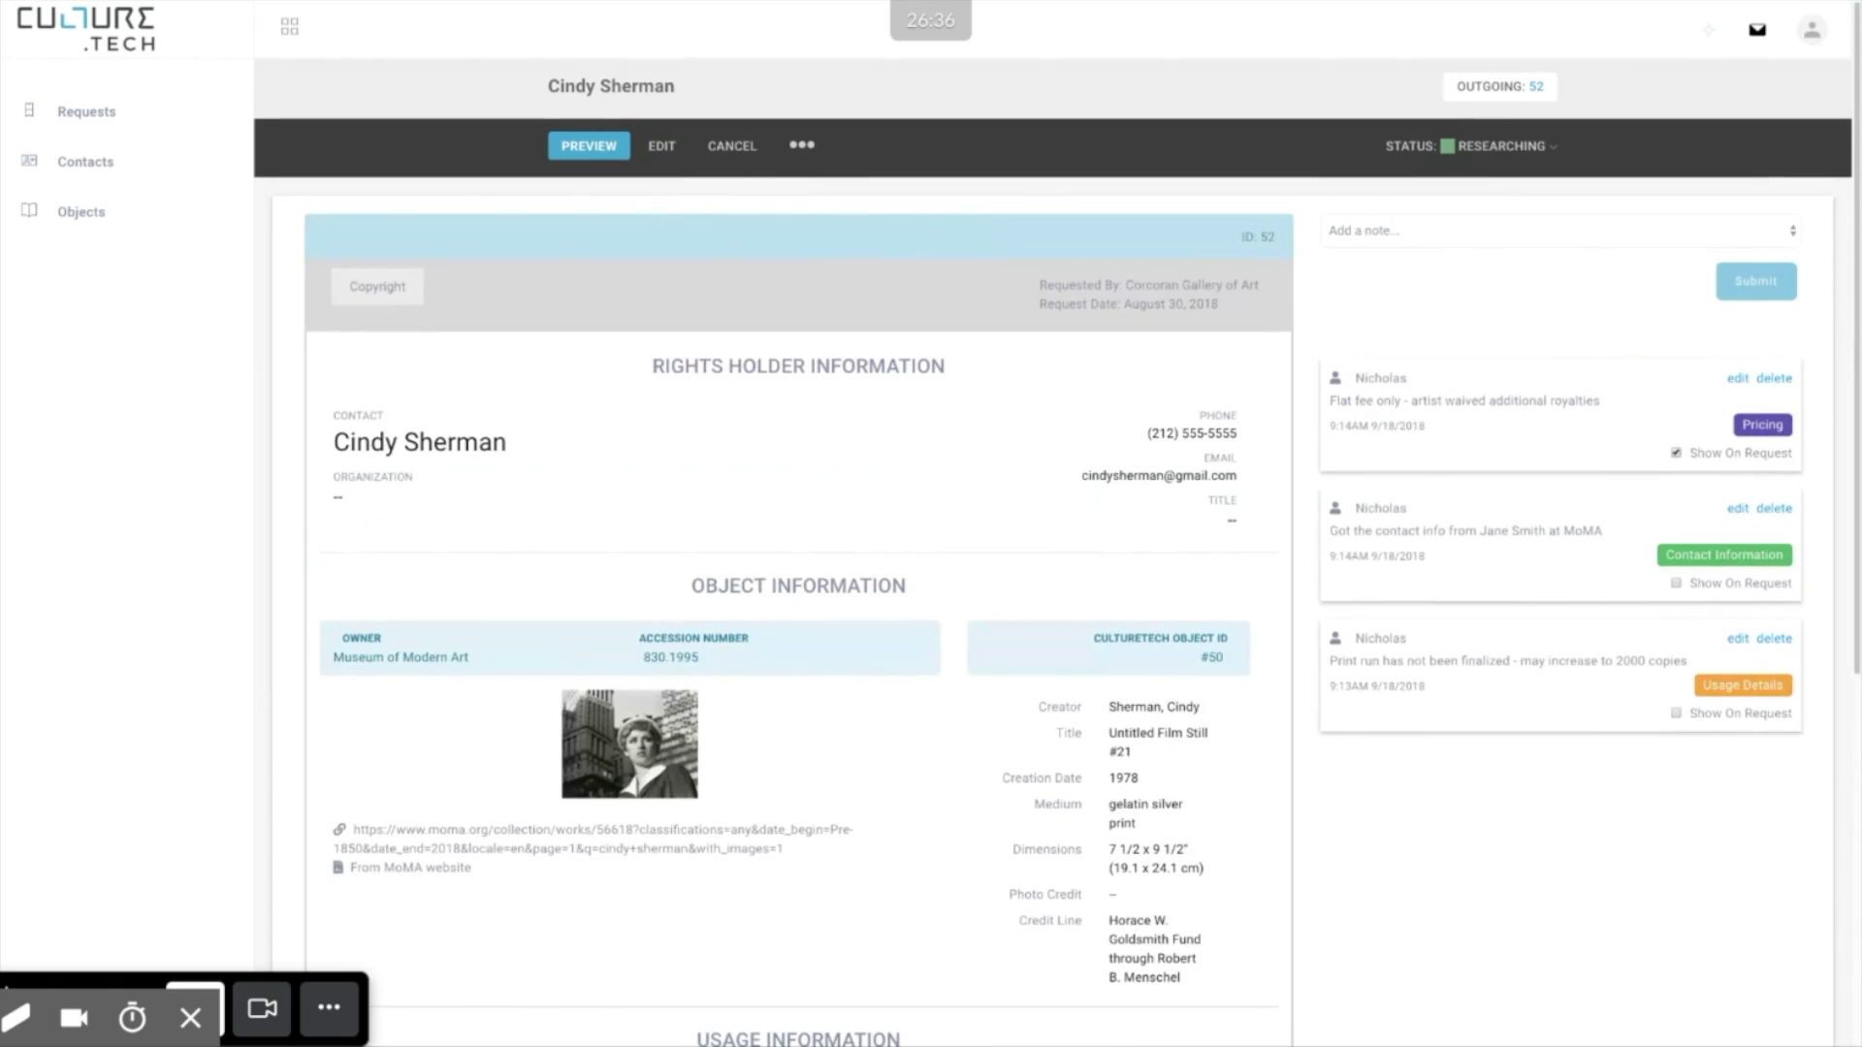
Step: Add an Object Information note from the preview reading: On loan for the Exhibition "Cindy Sherman in New York"
left_click(1576, 243)
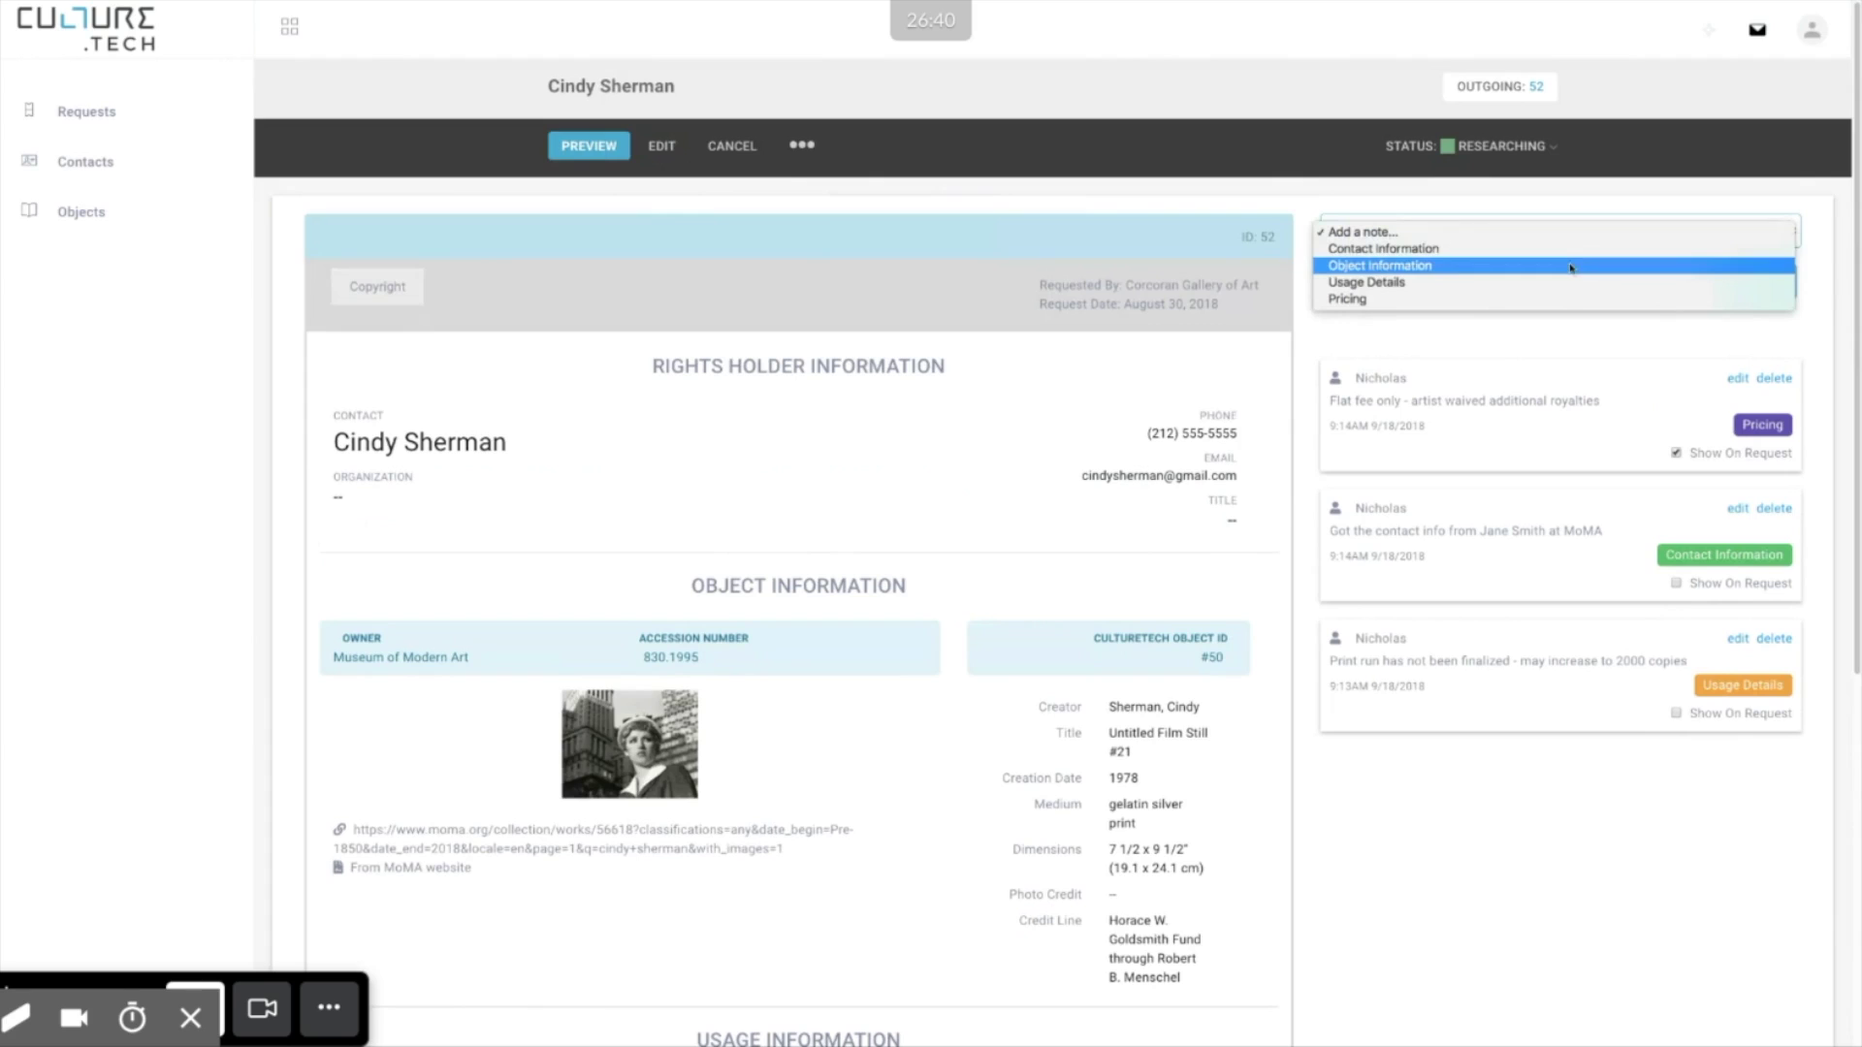
left_click(1572, 266)
left_click(1518, 279)
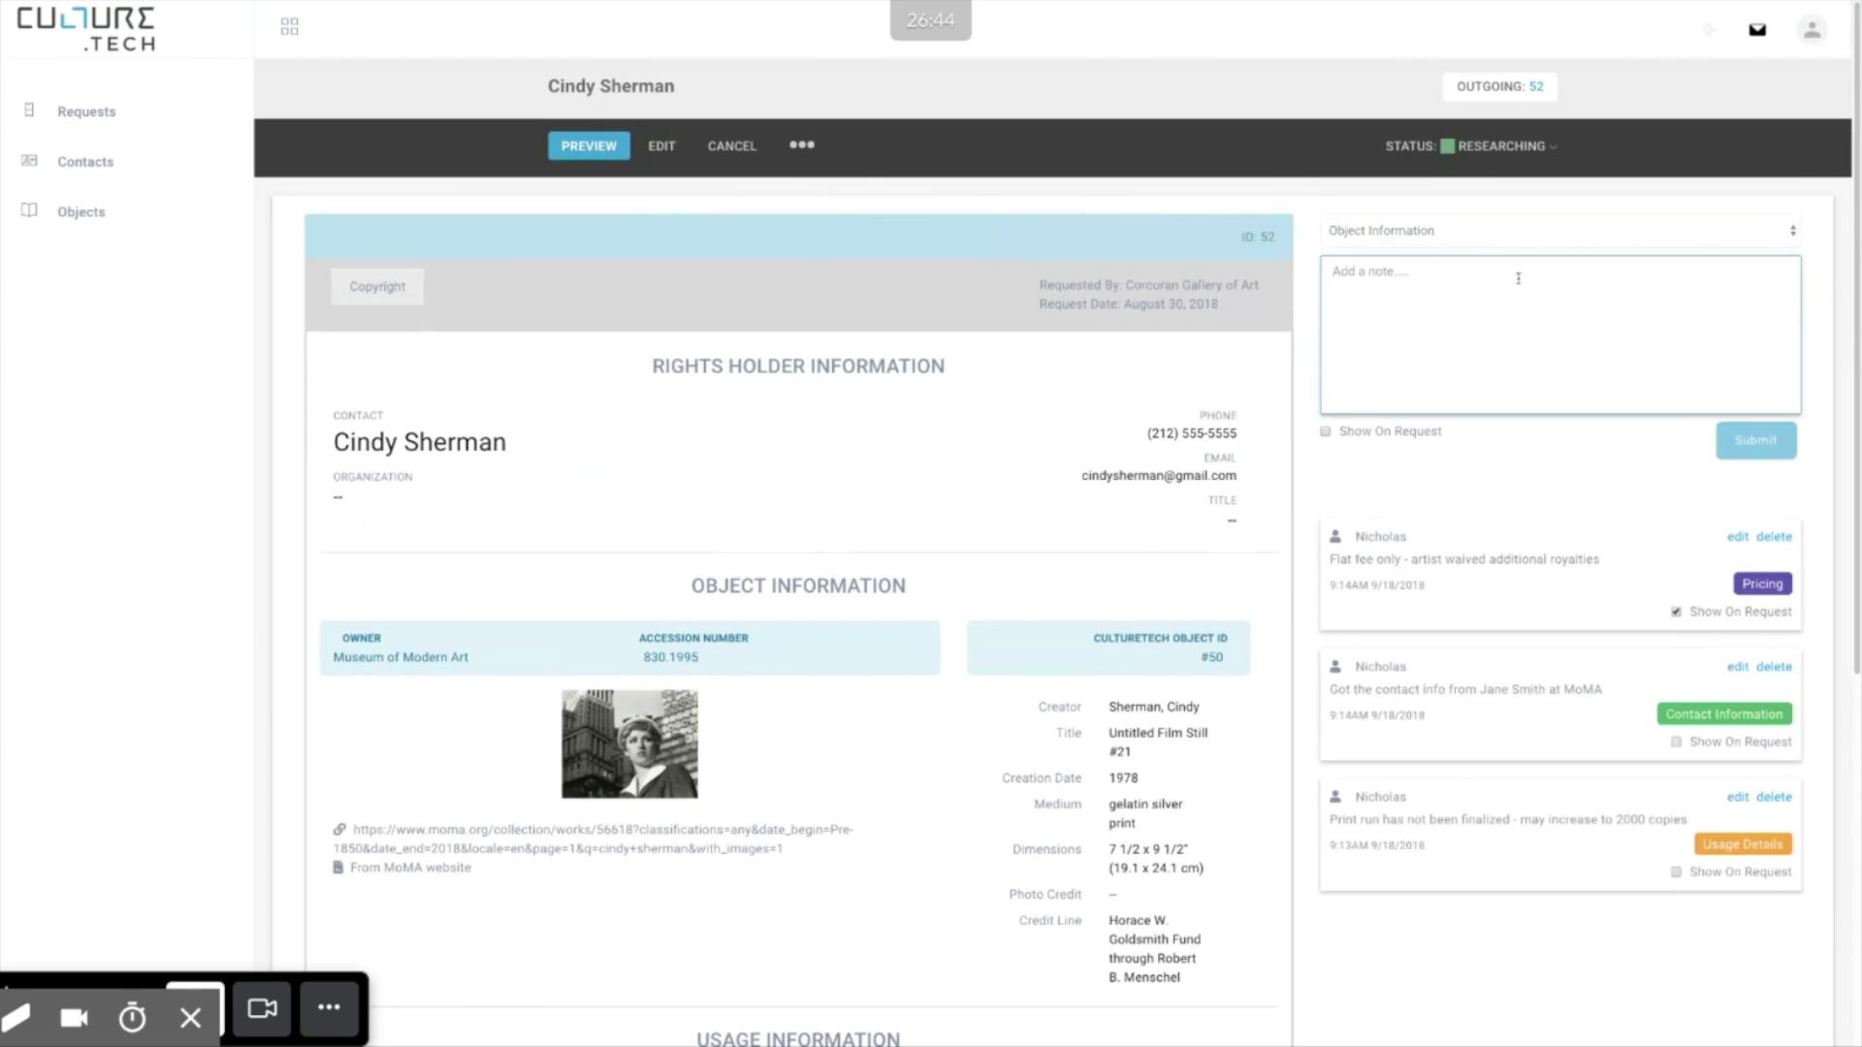
type("On loan for the Exhibition \"Cindy Sherman in New York\"")
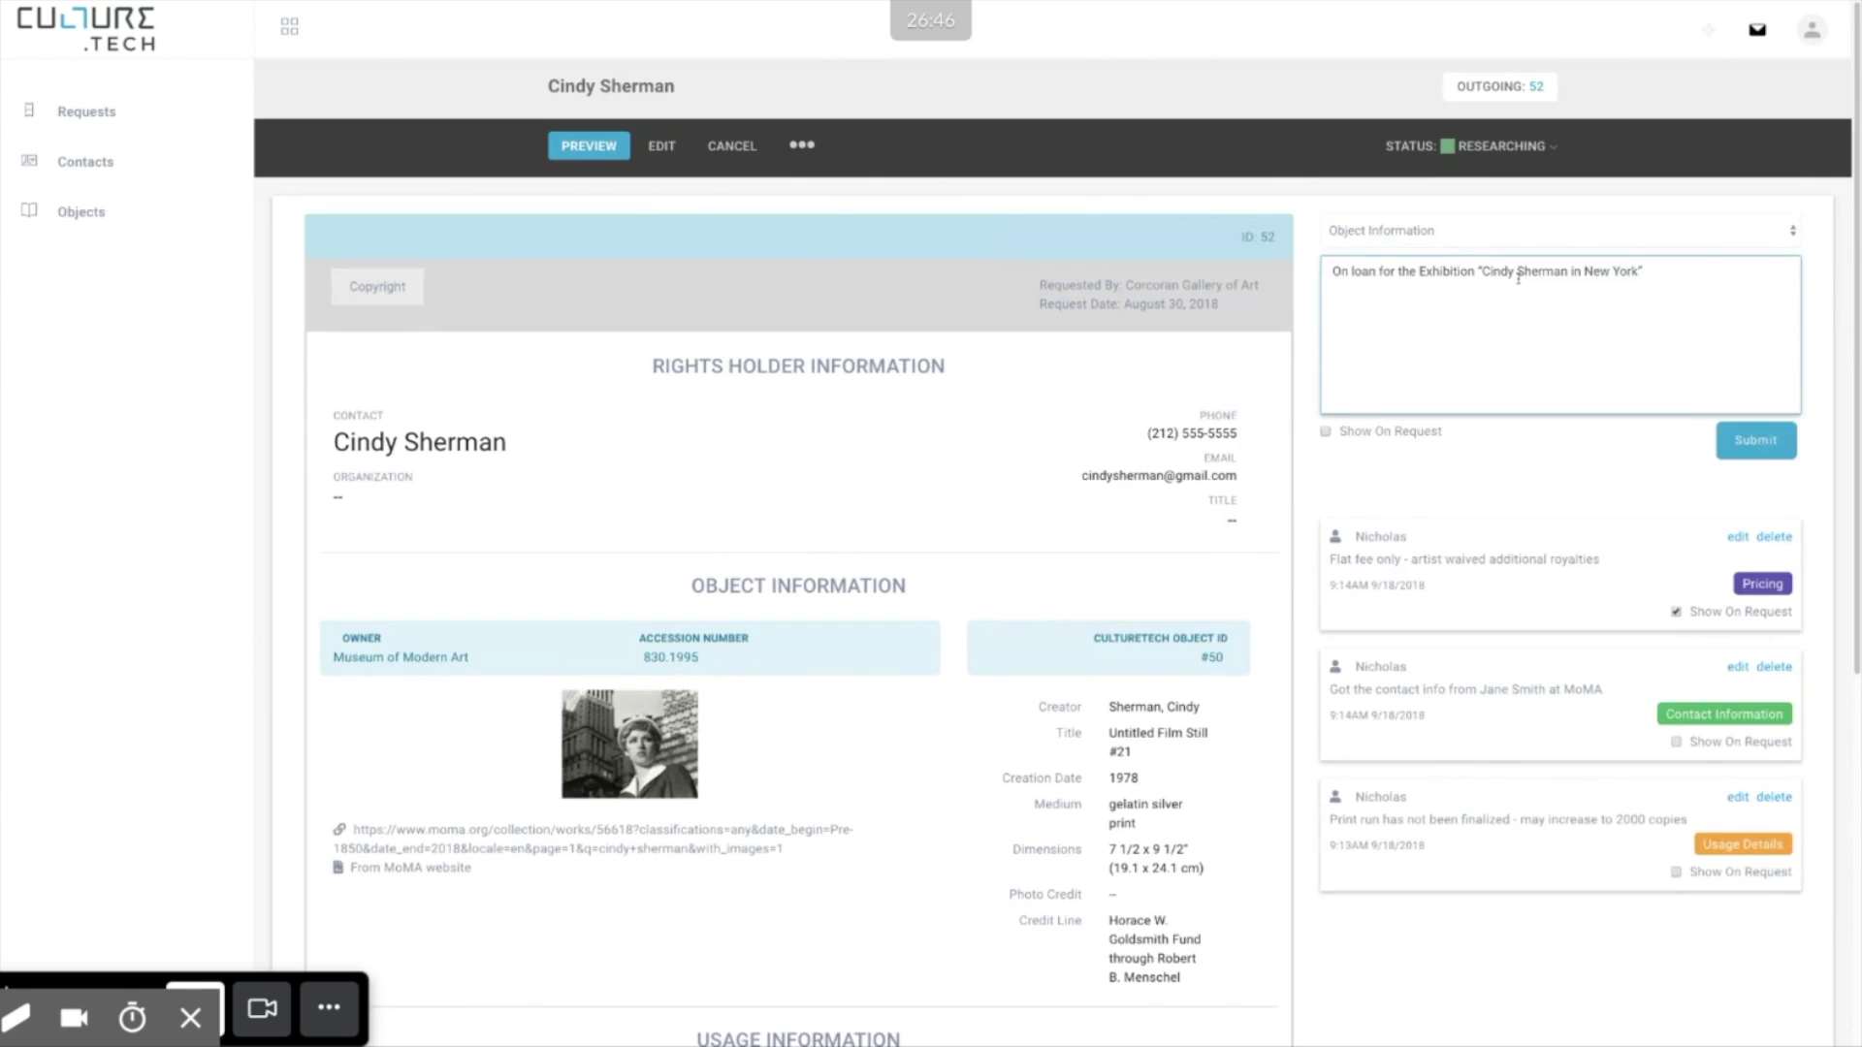
left_click(1755, 442)
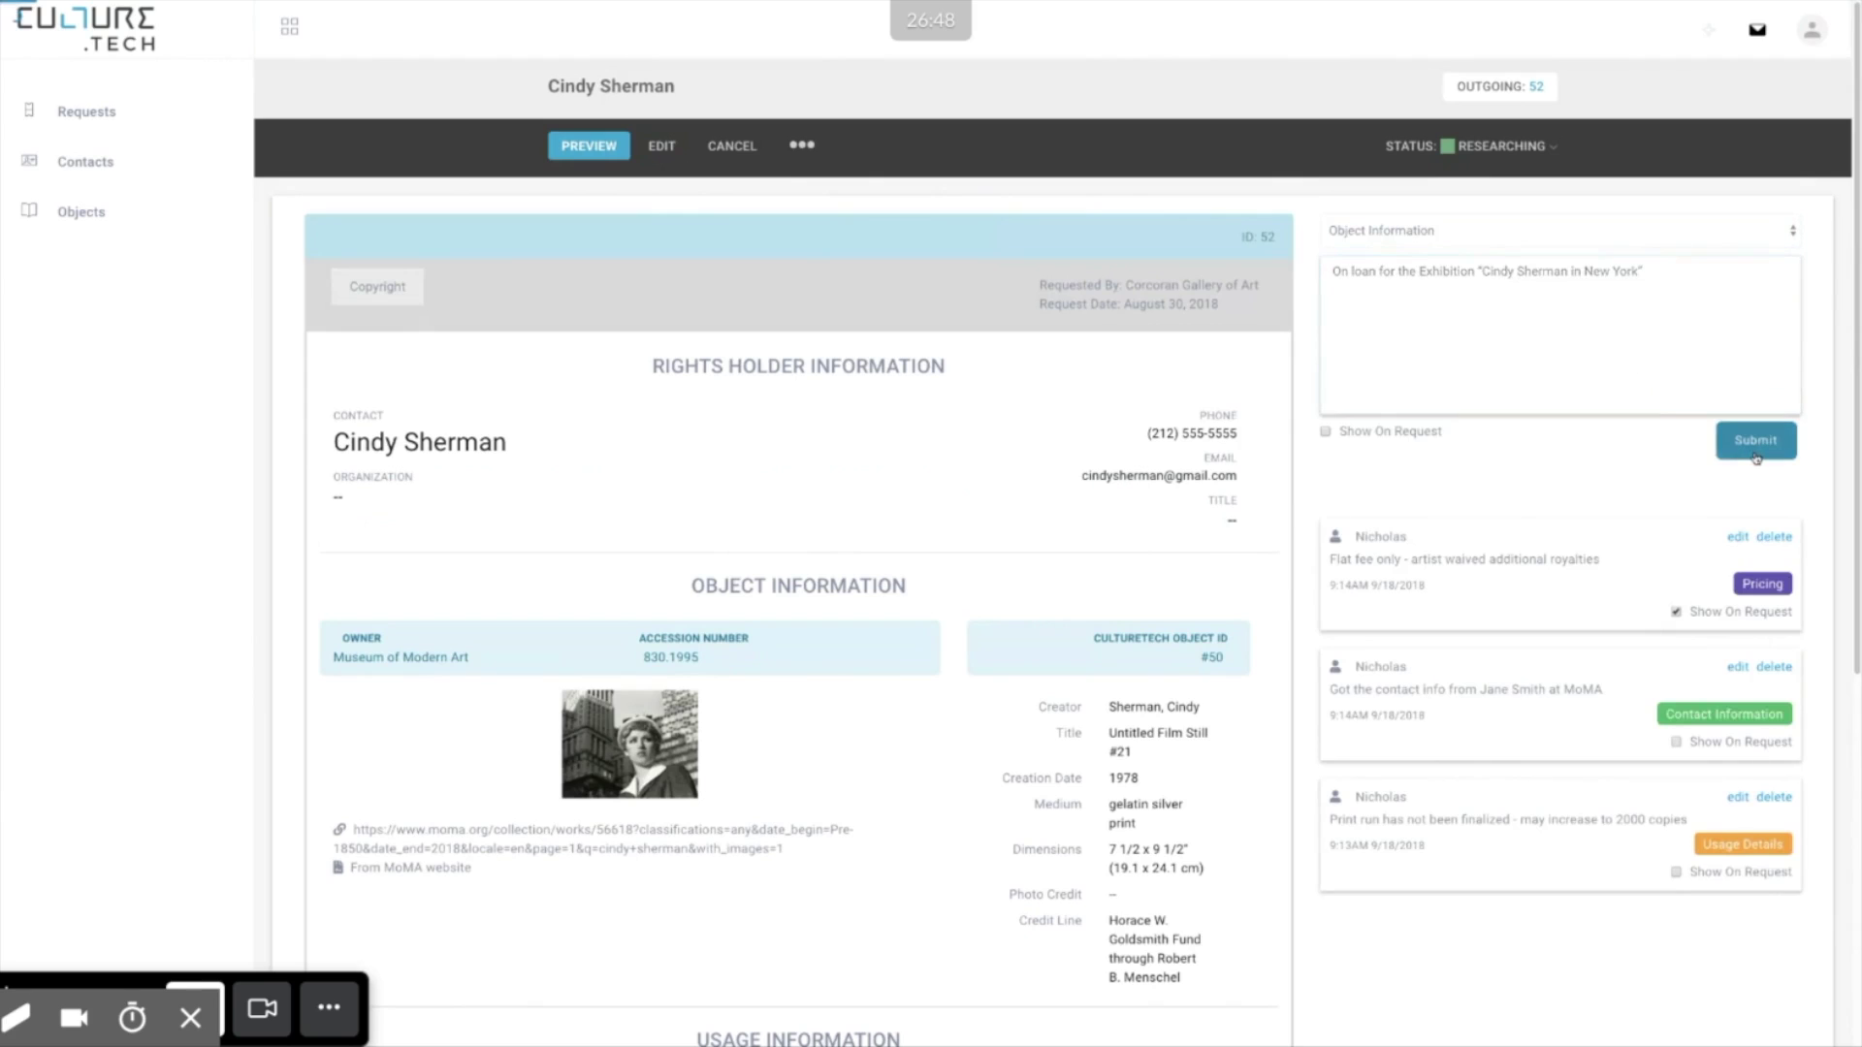